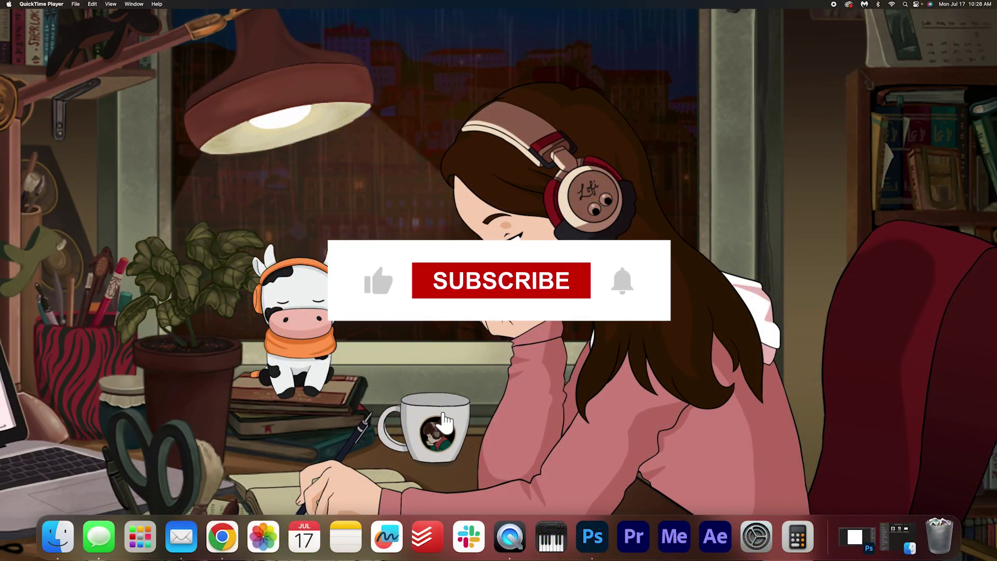
click(612, 539)
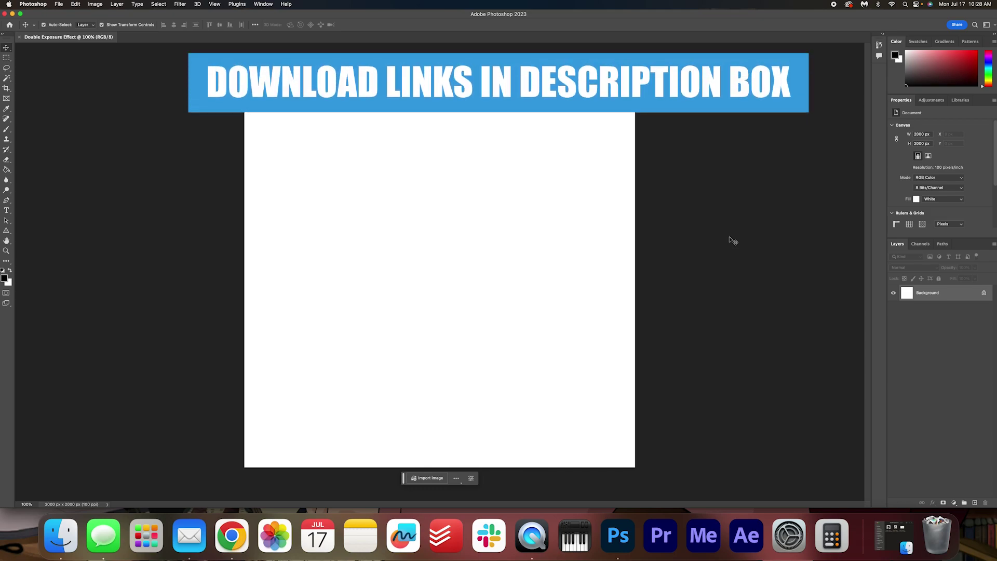
Step: Open the source images folder in Finder beside the canvas and preview the bearded man portrait
click(61, 535)
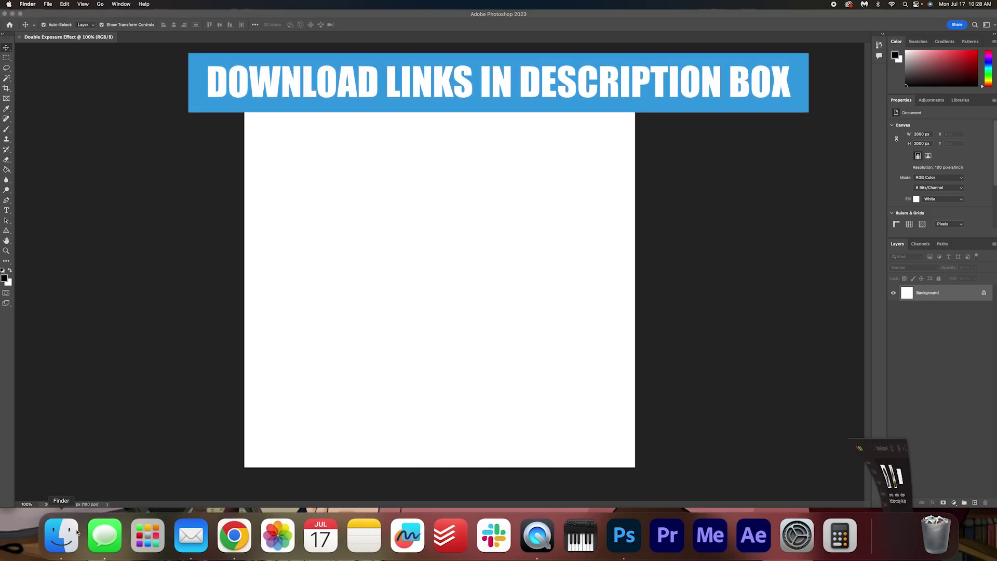
drag(768, 185, 790, 136)
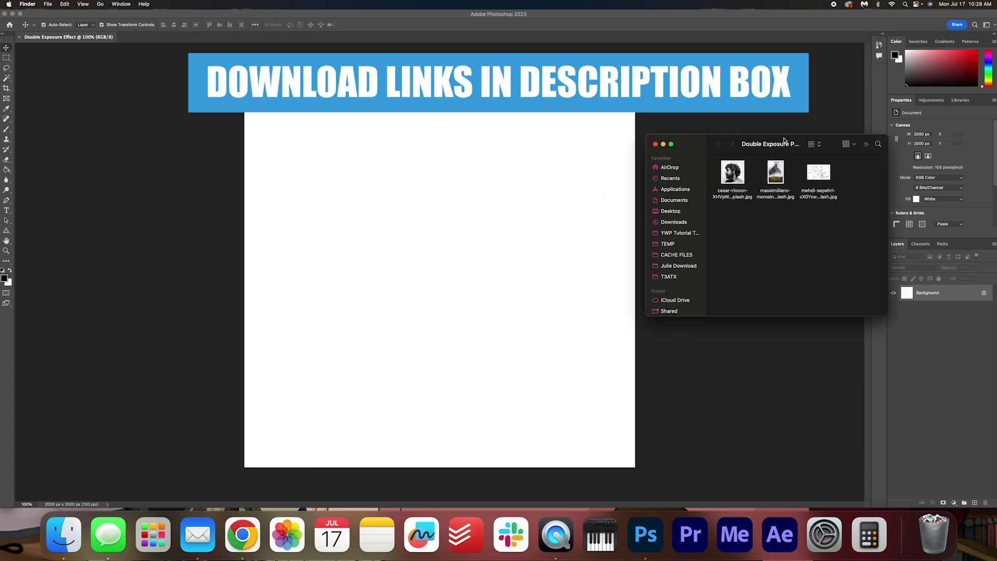
click(738, 179)
key(space)
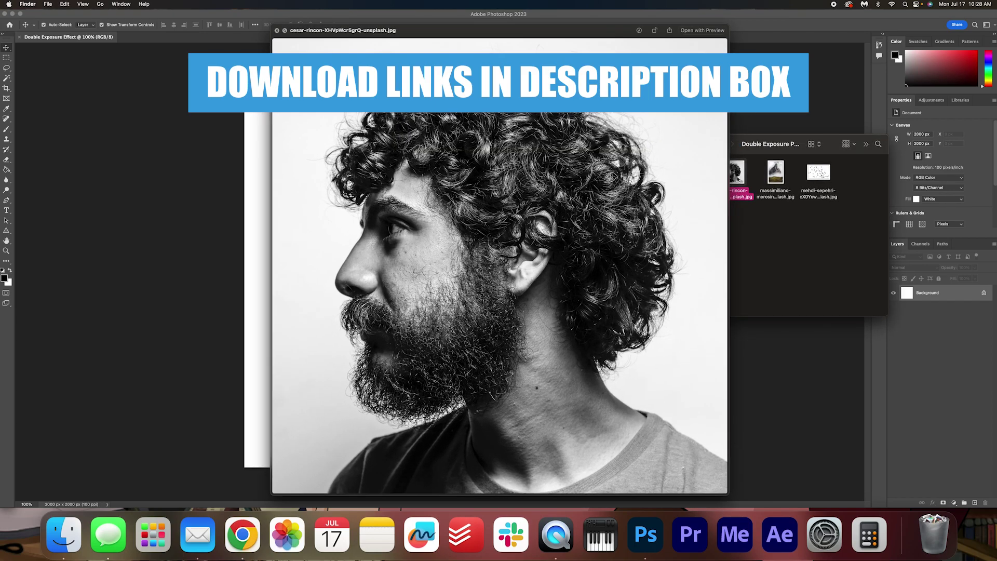
key(space)
Step: Preview the mountain image and the birds image in Quick Look
click(774, 179)
key(space)
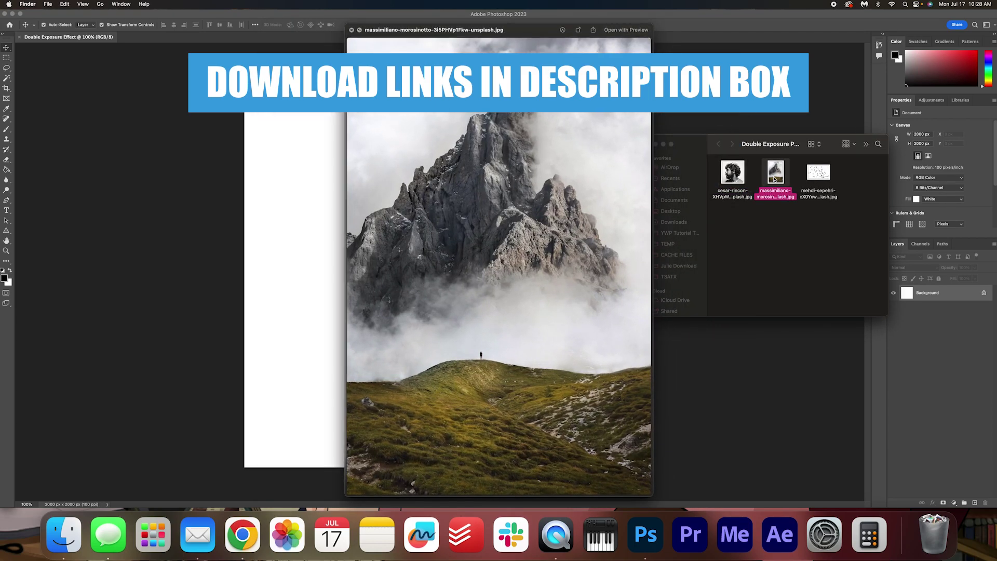
key(space)
click(819, 175)
key(space)
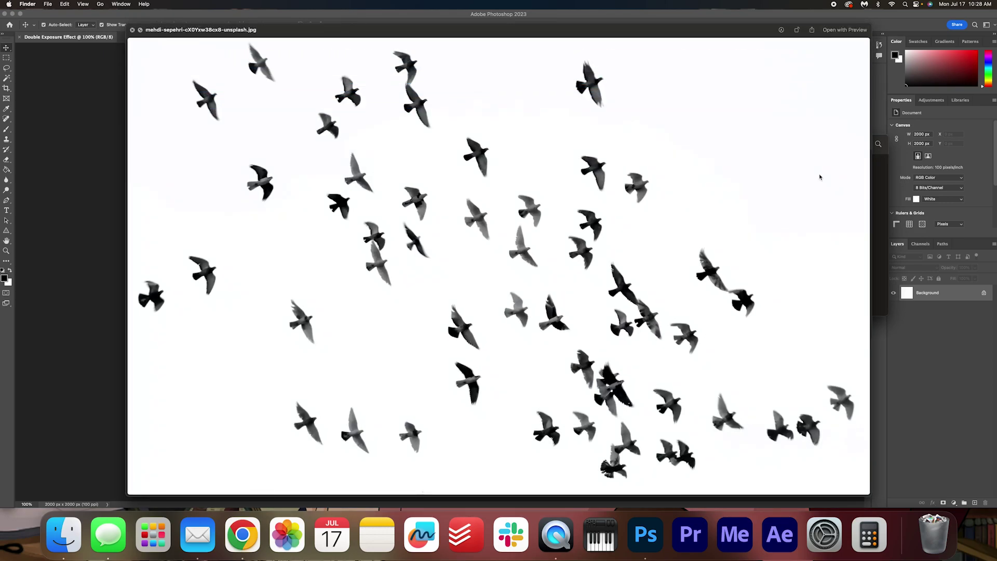
key(space)
Step: Place the portrait on the canvas at full size, rasterize it, and remove its background
drag(726, 166, 374, 164)
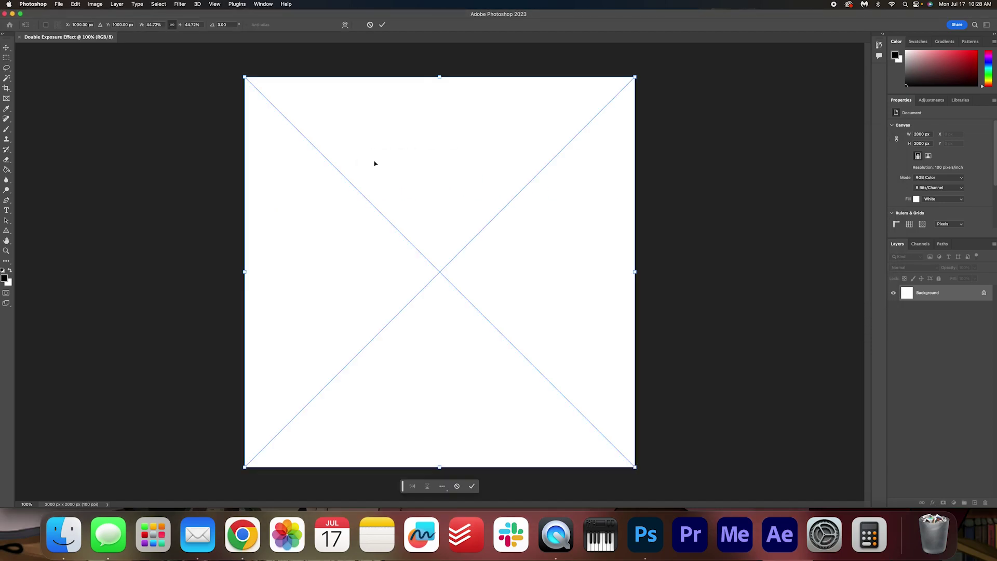
click(382, 25)
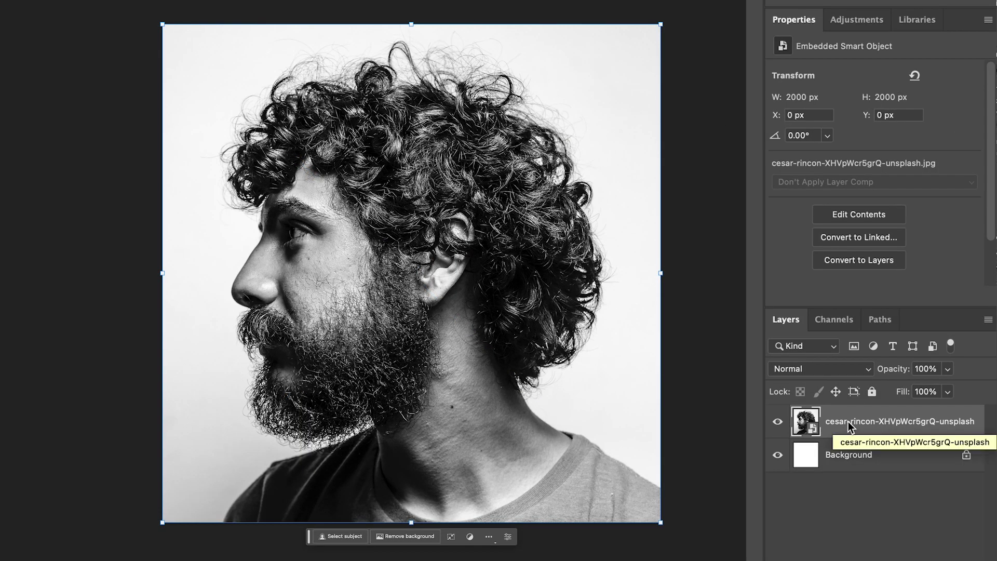
right_click(849, 424)
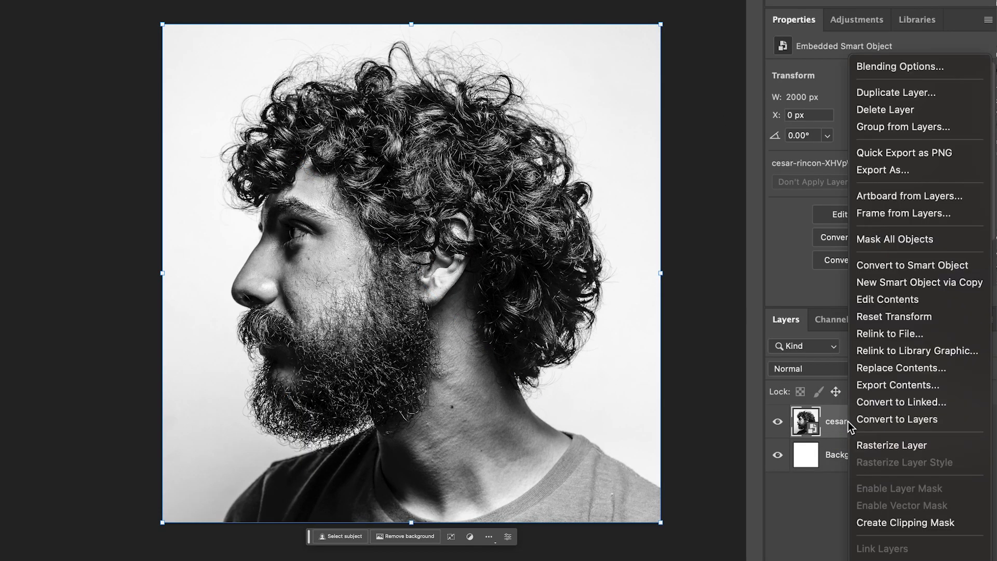
click(944, 447)
scroll(942, 267, down, 3)
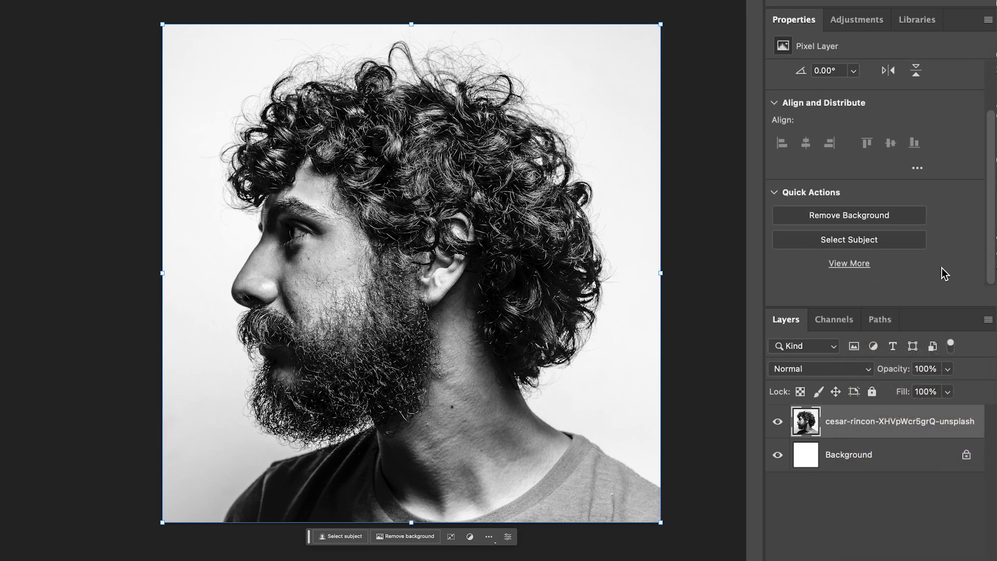
click(914, 217)
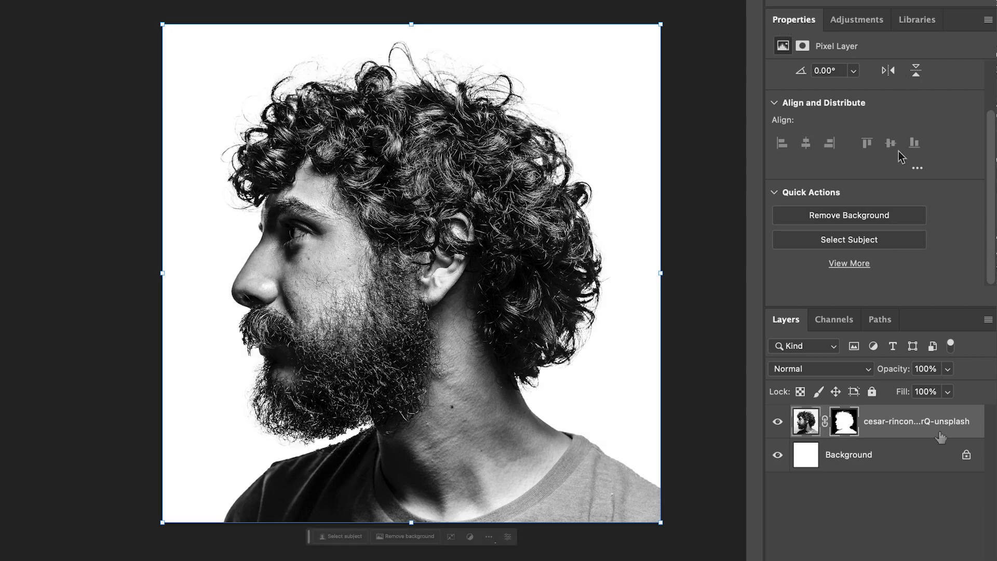
Step: Convert the masked portrait to a smart object, then rasterize it into a plain pixel layer
right_click(939, 431)
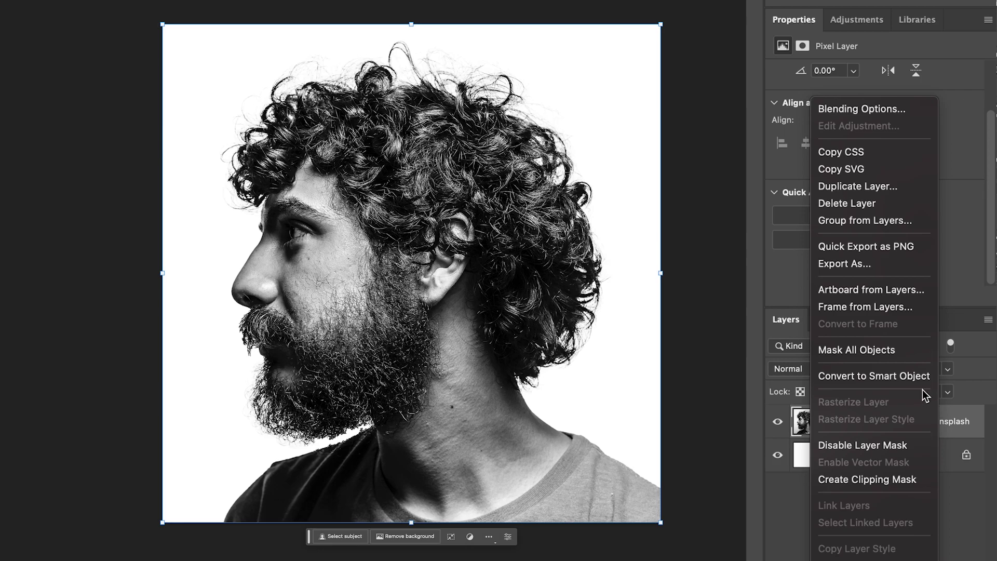
click(916, 378)
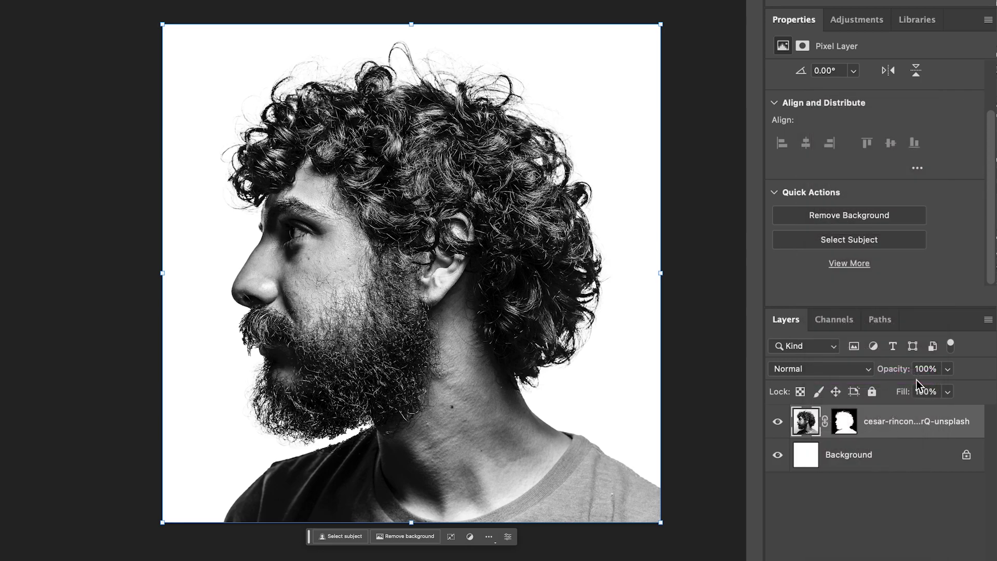
right_click(930, 436)
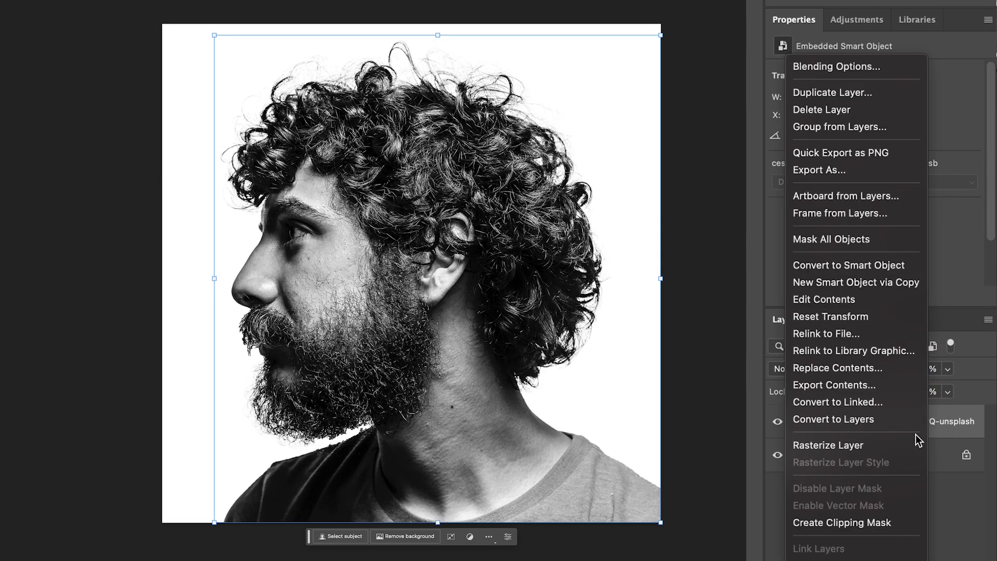
click(917, 443)
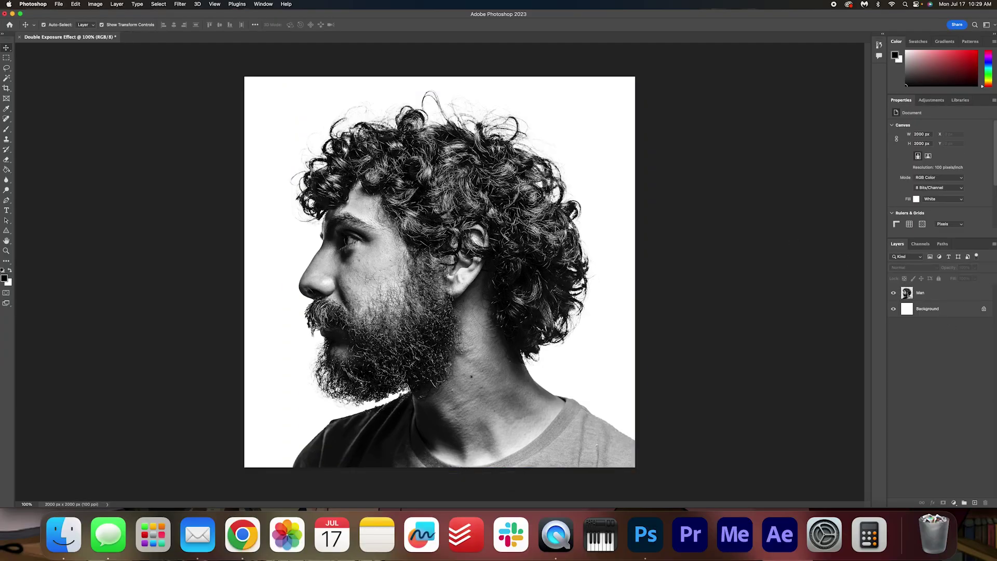
Step: Drag the mountain photo from Finder onto the canvas, enlarge it, nudge it down-right, and commit
click(64, 535)
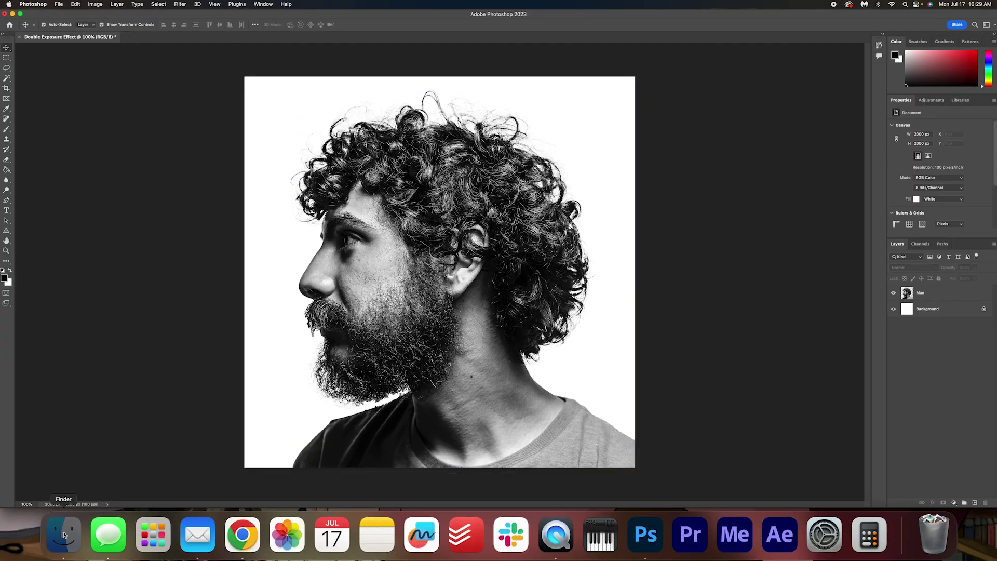
drag(784, 170, 385, 177)
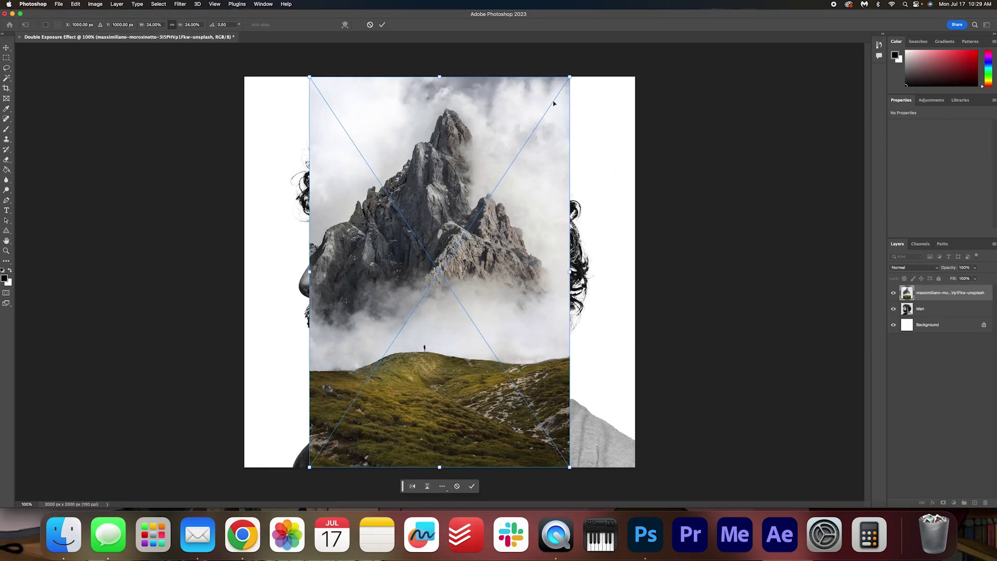
drag(571, 75, 642, 59)
drag(505, 149, 526, 189)
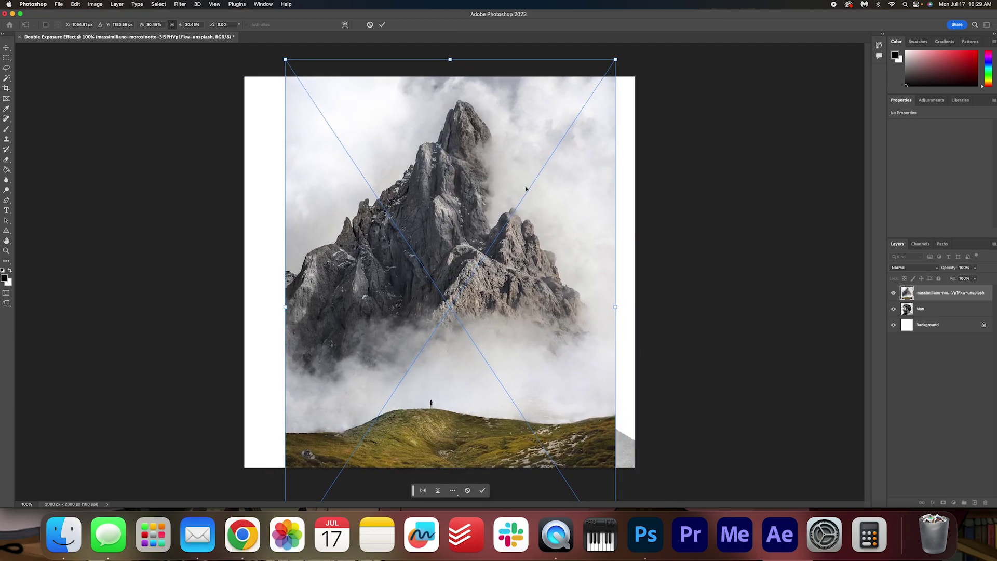
click(383, 25)
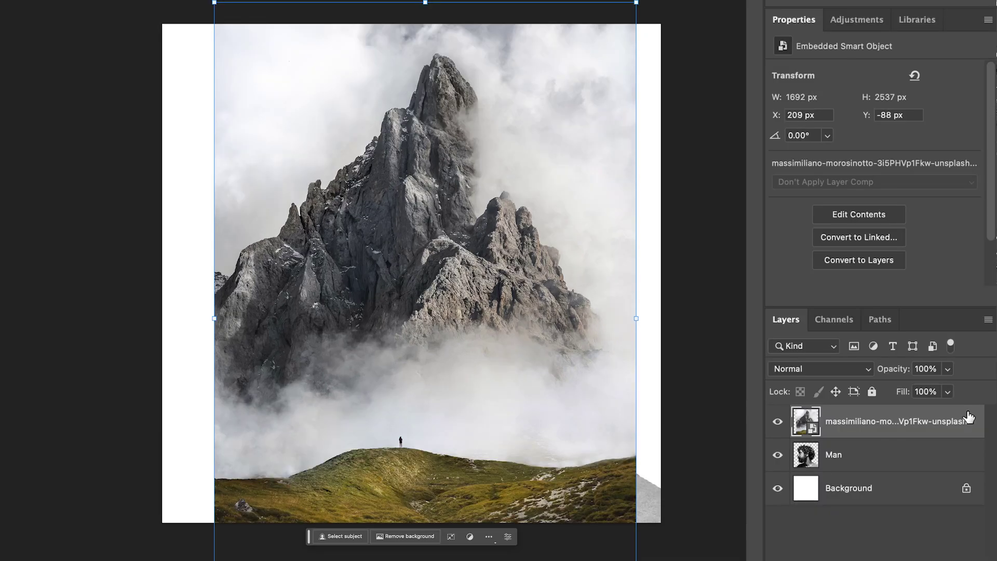
Step: Rasterize the mountain layer and lower its opacity to 57%
right_click(935, 293)
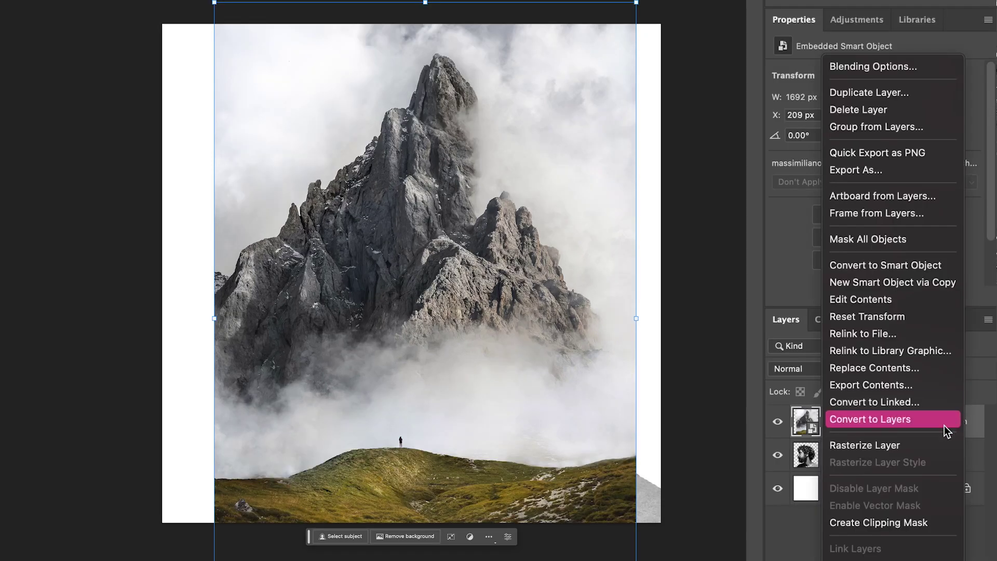
click(932, 444)
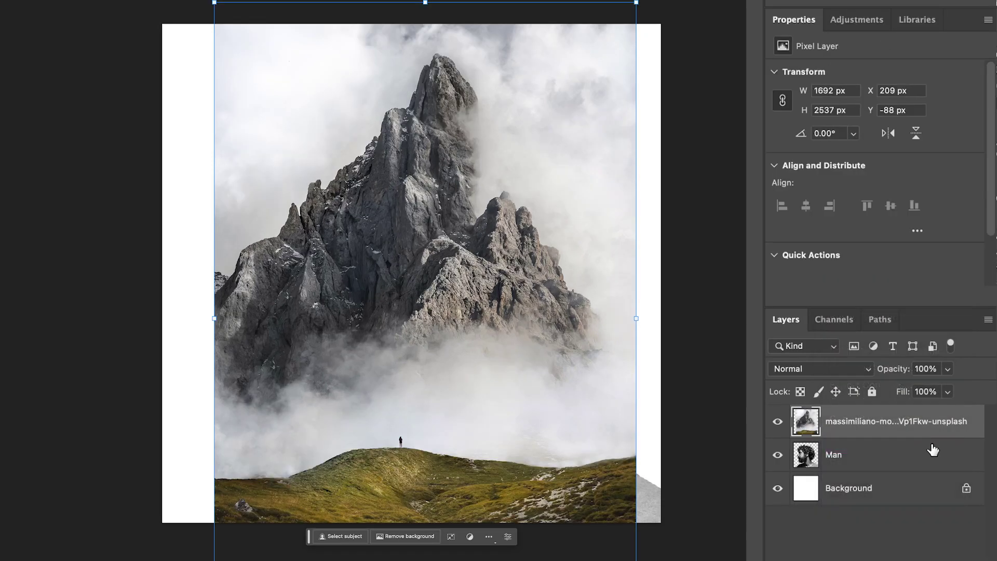
click(948, 369)
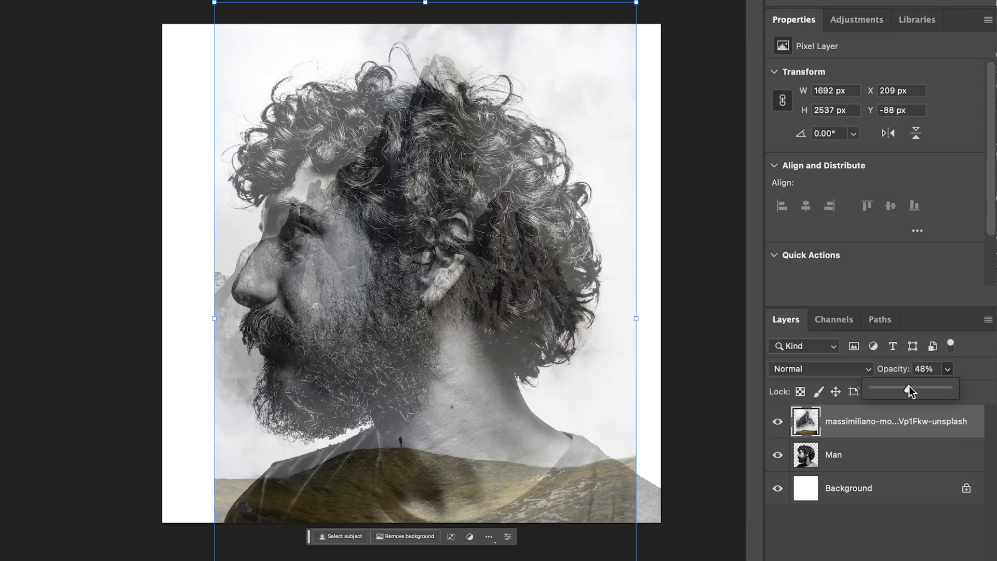
drag(909, 386, 915, 388)
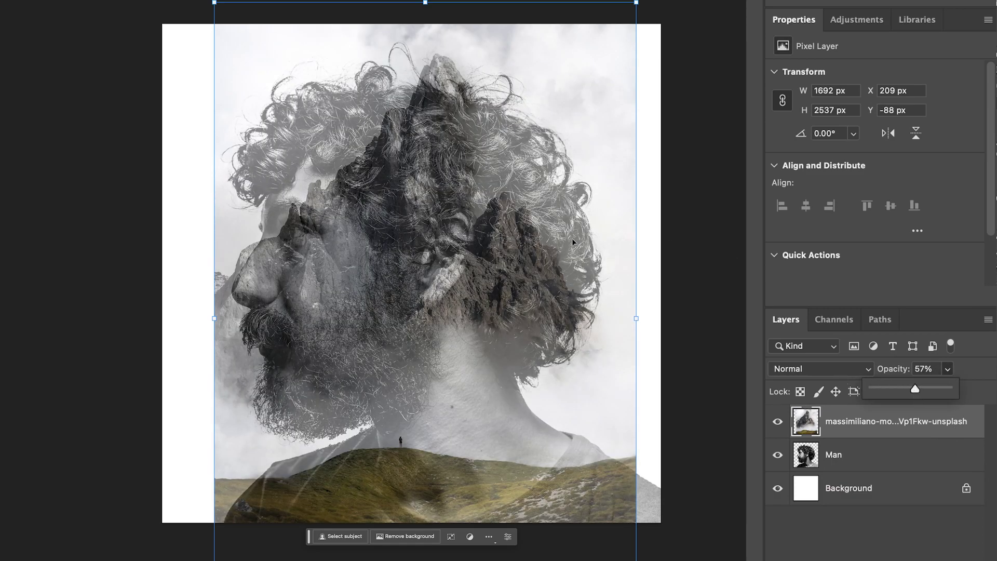
Step: Move and scale the mountain to 1799 × 2697 px at X 268, Y −170 over the head
drag(451, 241, 463, 238)
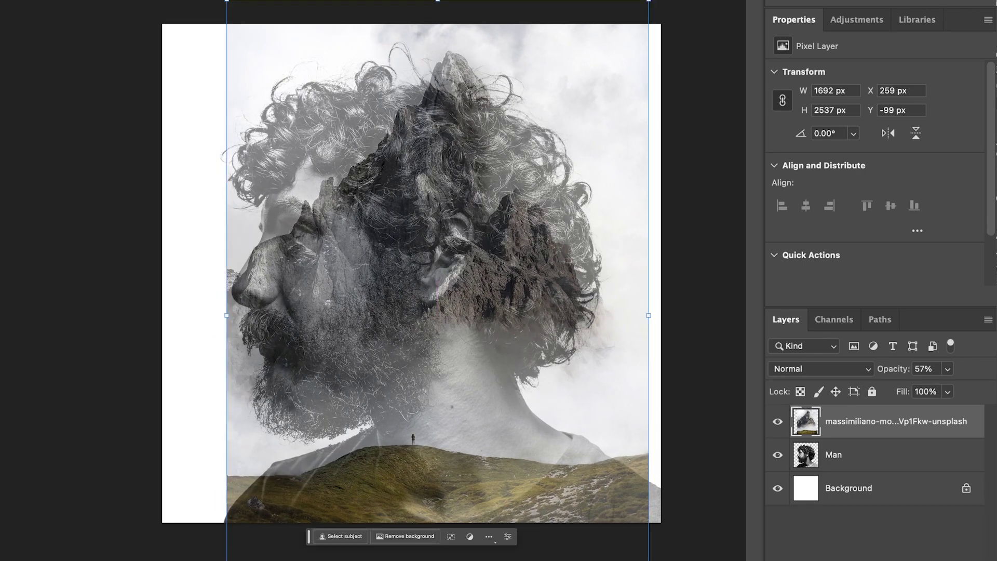
drag(657, 308, 674, 307)
drag(437, 229, 441, 239)
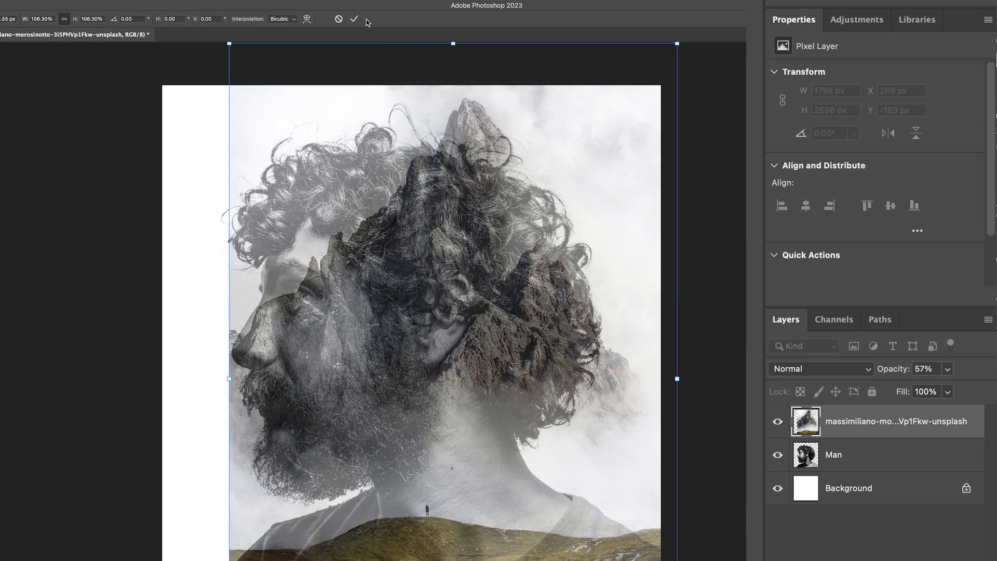
click(366, 21)
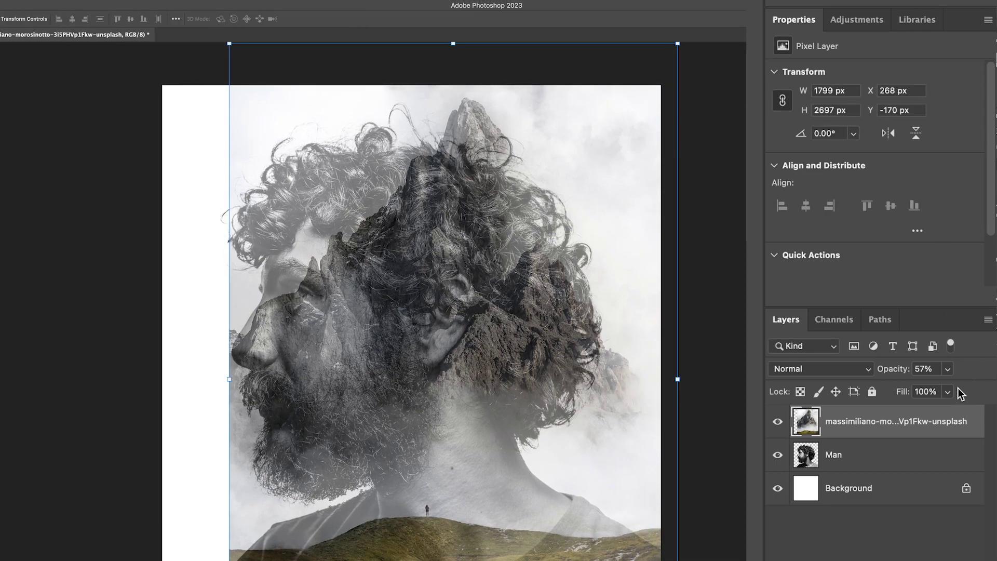
click(948, 369)
Step: Restore the mountain layer to 100% opacity and rename it Mountain
drag(948, 390, 985, 389)
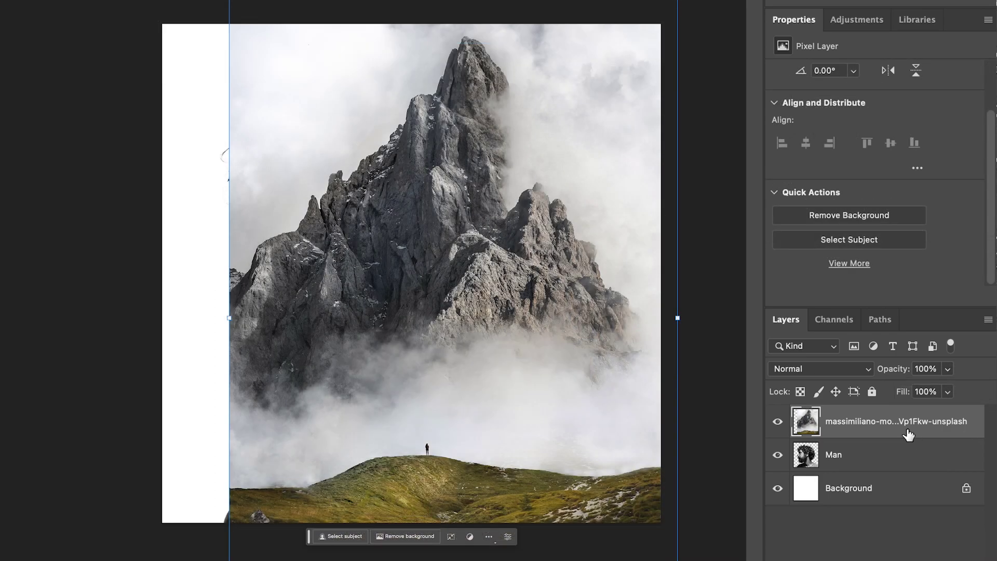
double_click(889, 421)
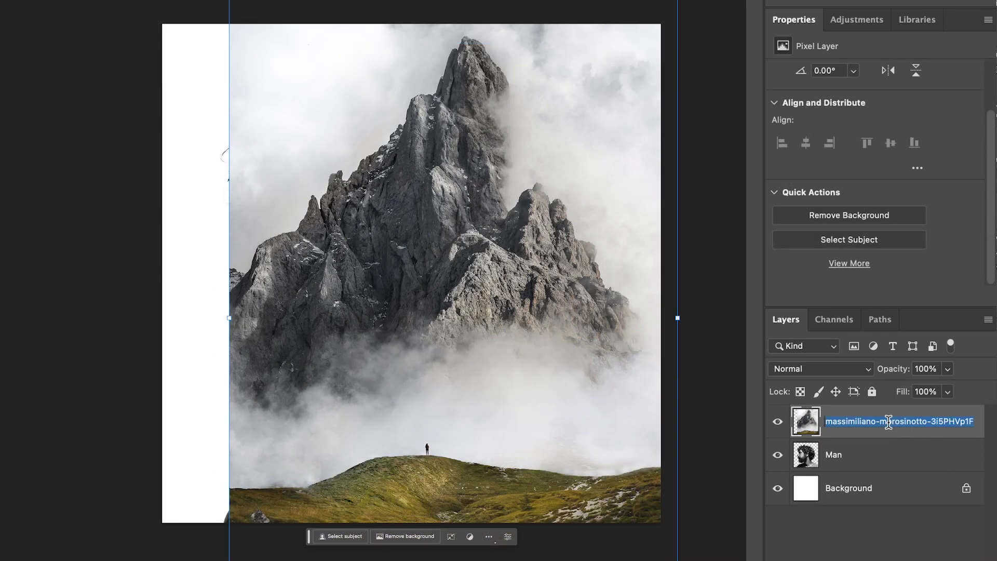
text(Mountain)
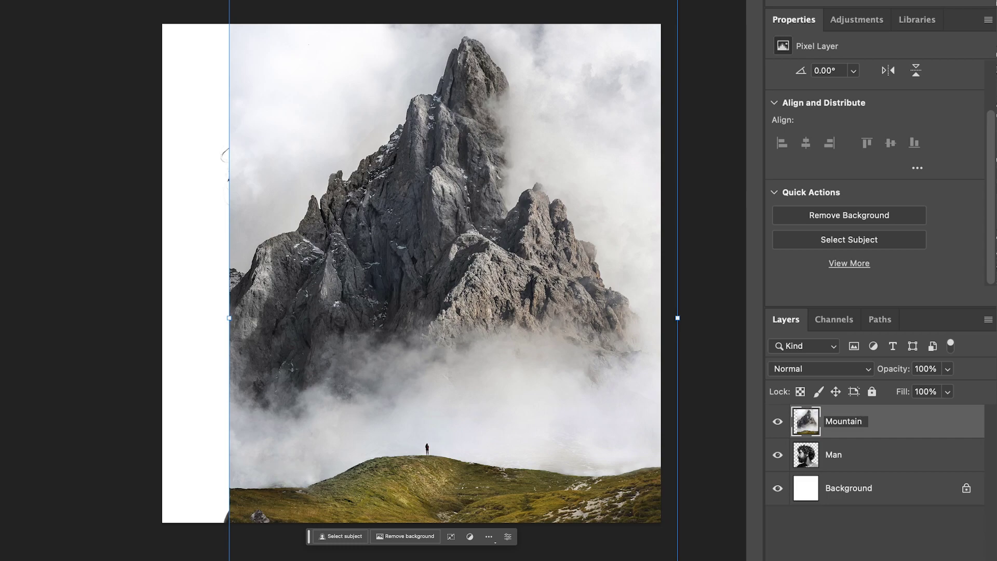
key(Return)
Step: Duplicate the Mountain layer as Mountain copy
right_click(889, 424)
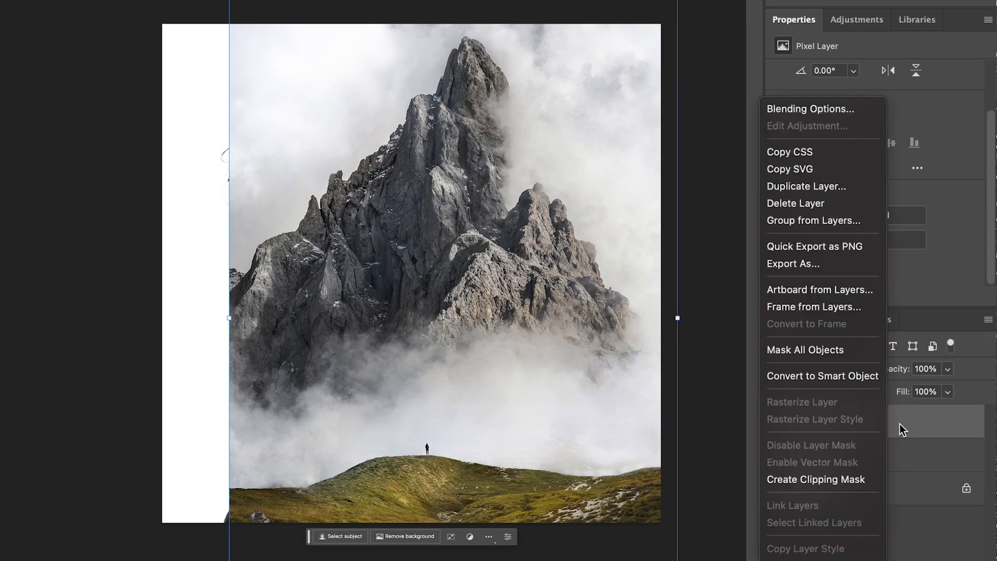
click(855, 188)
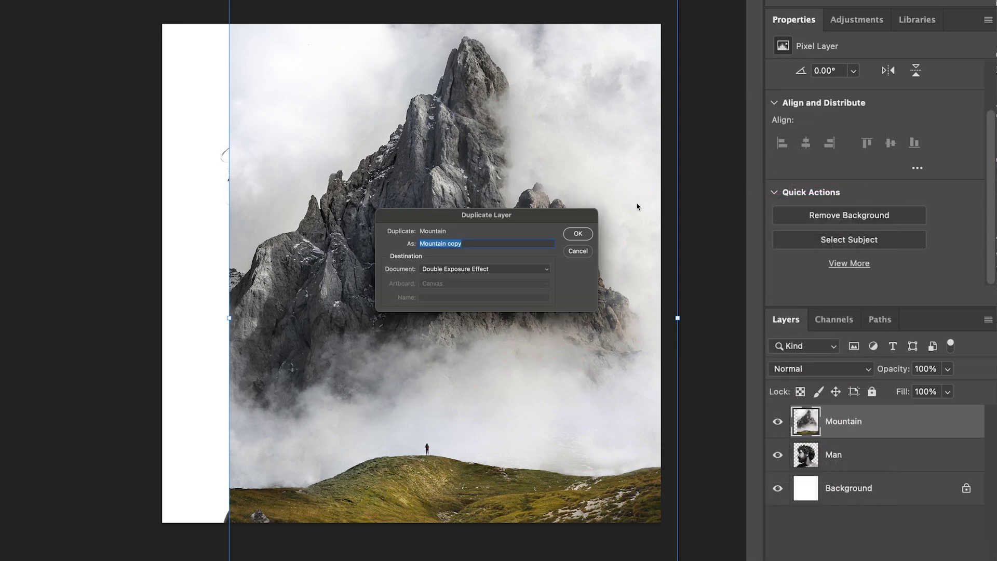
key(Return)
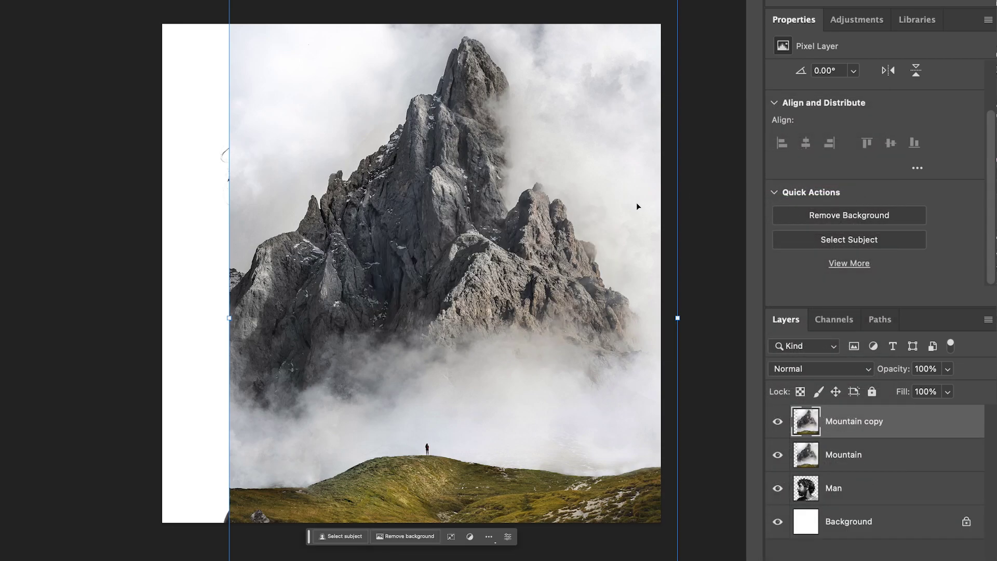
Step: Hide both mountain layers and use Select Subject on the Man layer
click(778, 422)
click(778, 455)
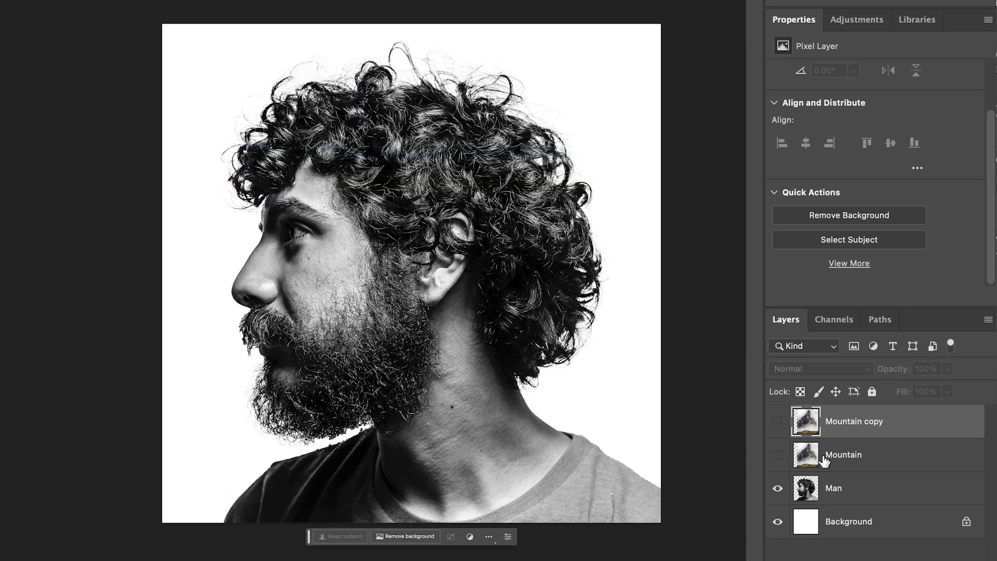
click(879, 491)
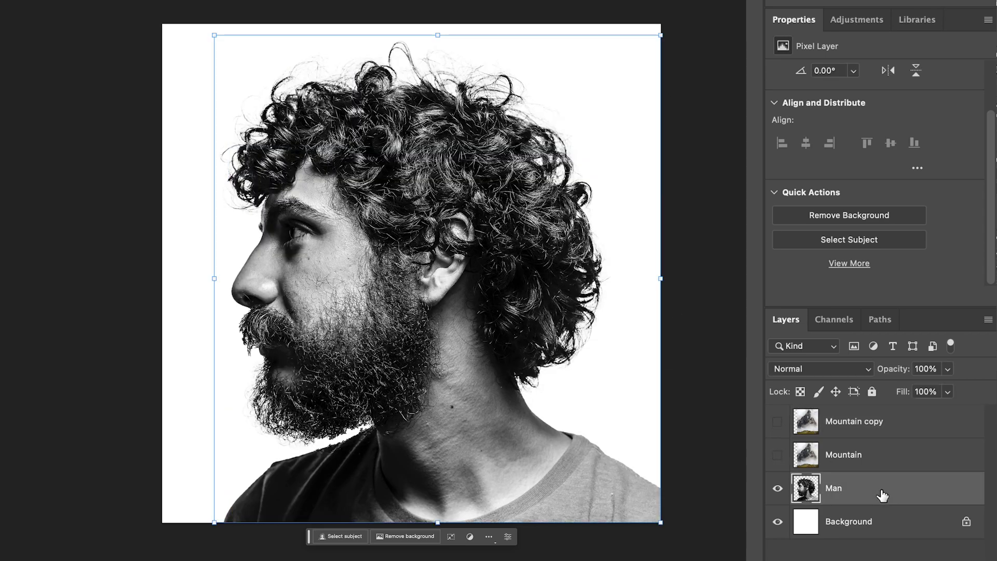
click(896, 239)
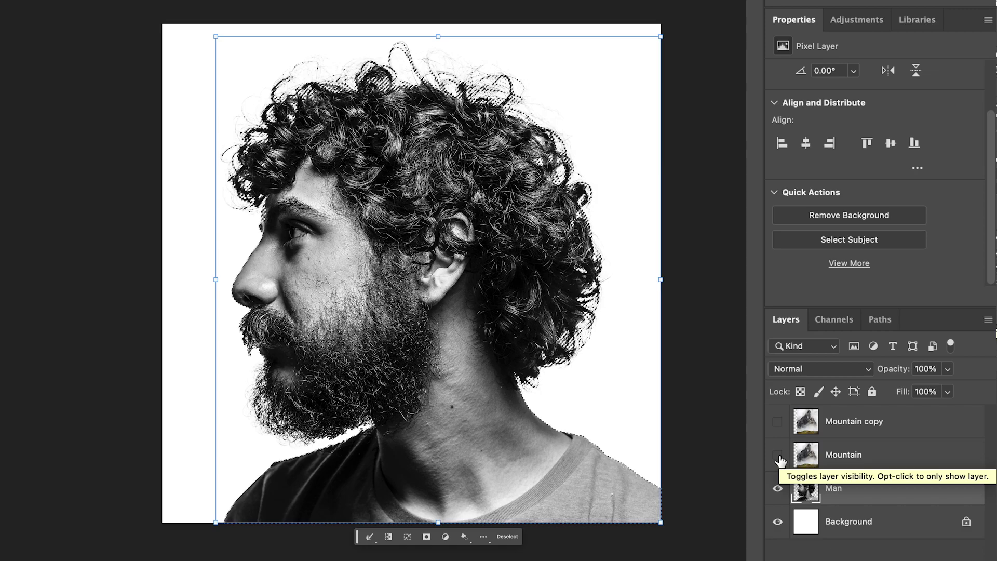
Step: On the Mountain layer, invert the selection, delete everything outside the silhouette, and deselect
click(777, 456)
click(895, 461)
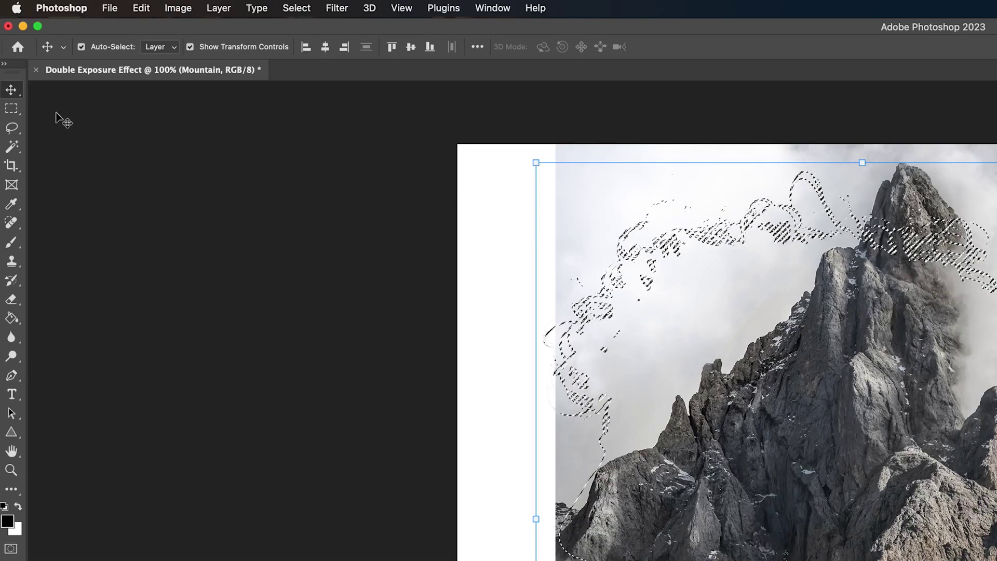
click(10, 110)
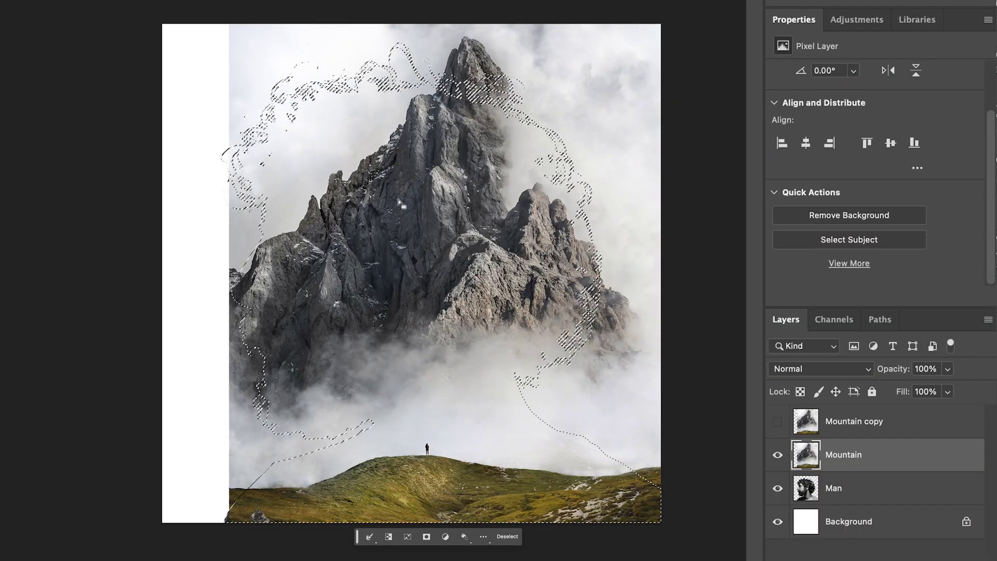
right_click(399, 202)
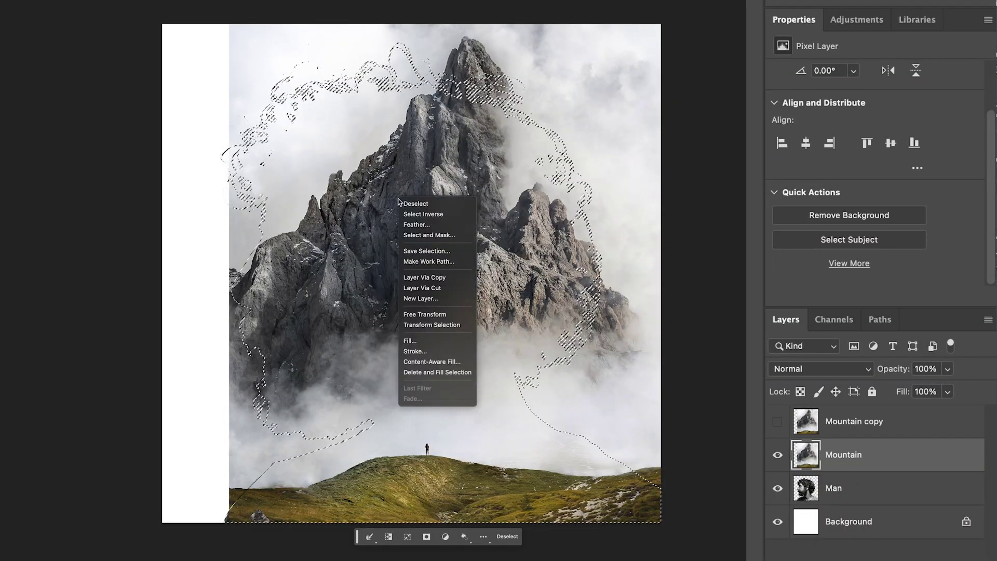
click(444, 213)
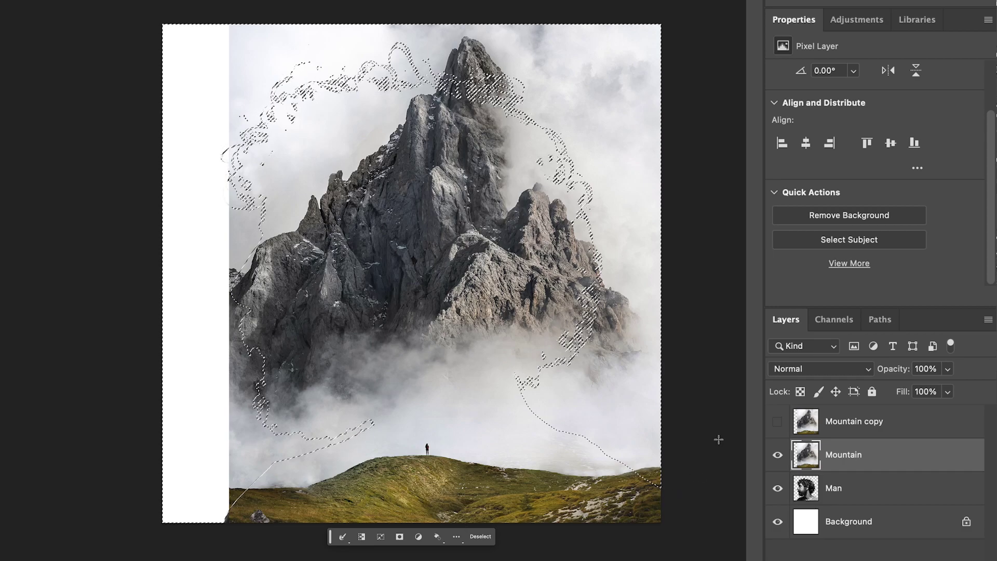
key(Delete)
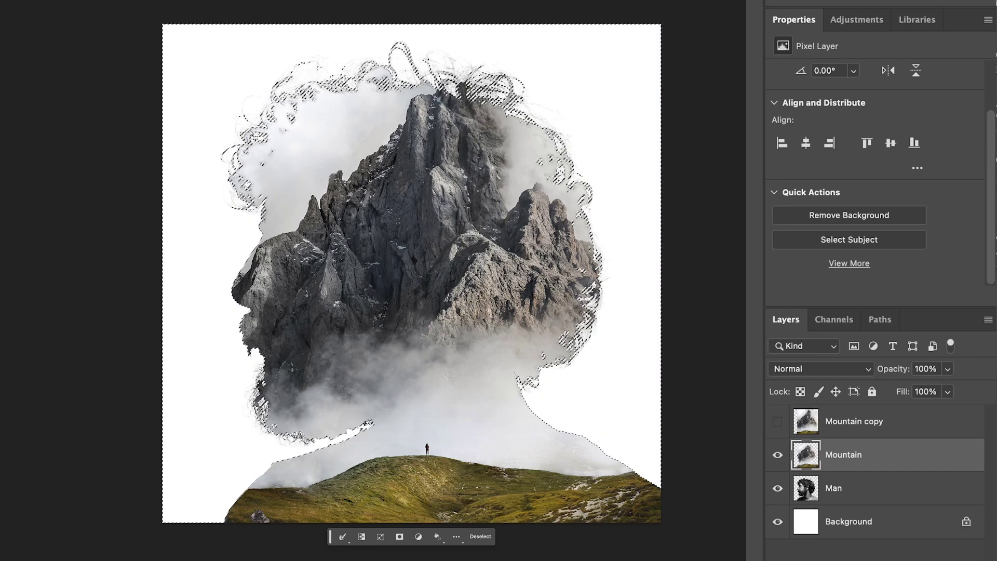
key(super+d)
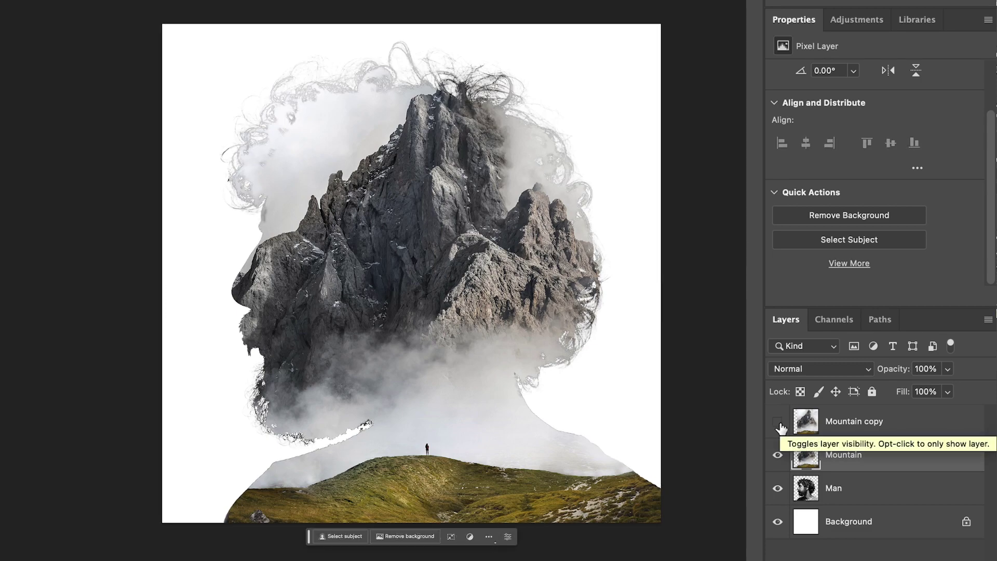
Step: Keep only the top strip around the peak on Mountain copy, then Remove Background to mask its sky
click(777, 422)
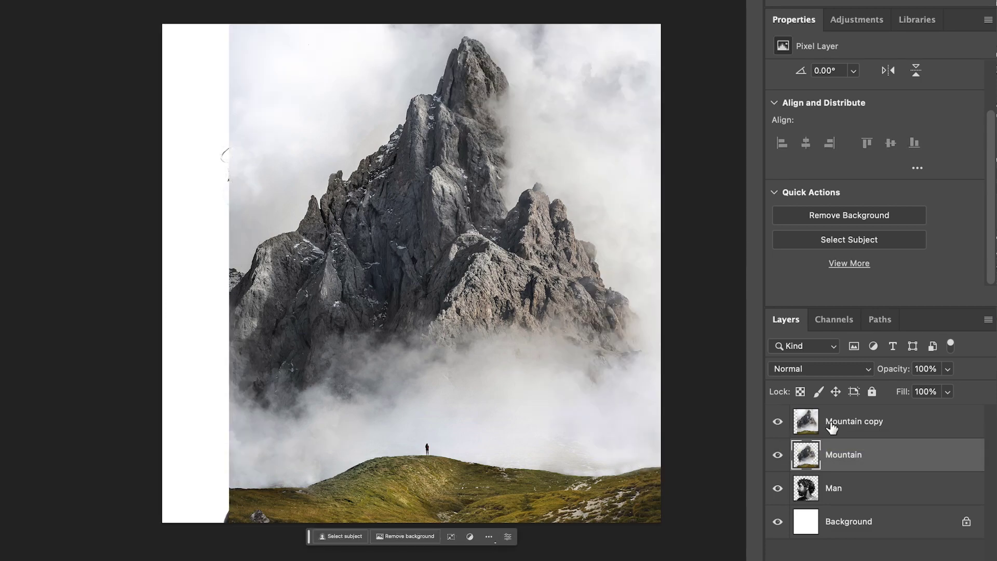
click(902, 427)
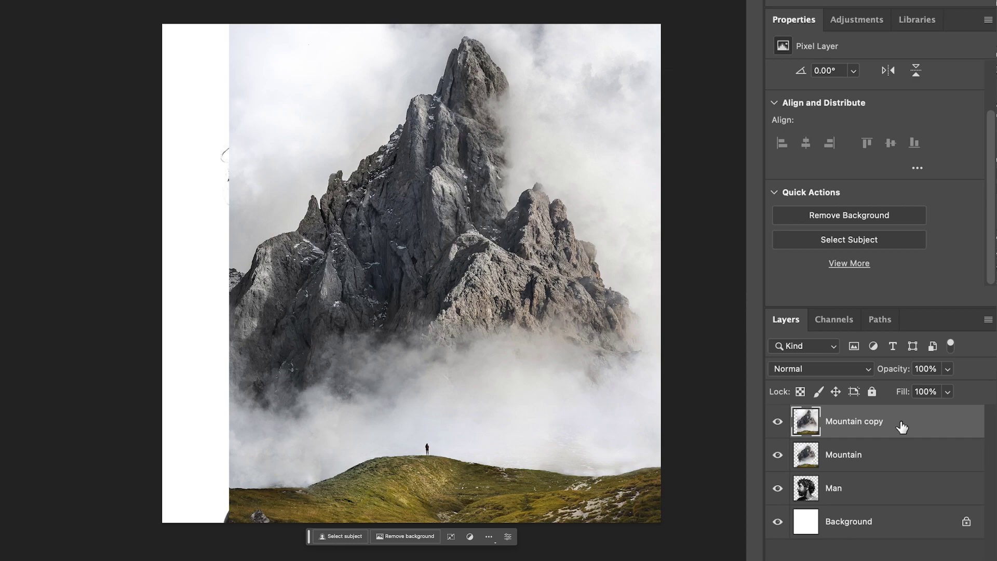
drag(209, 6, 695, 227)
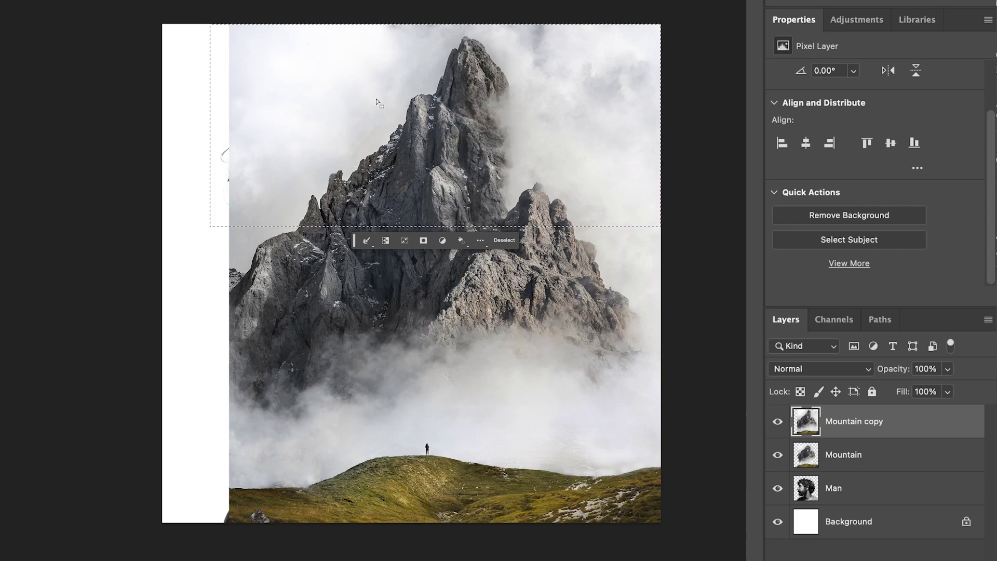
right_click(418, 128)
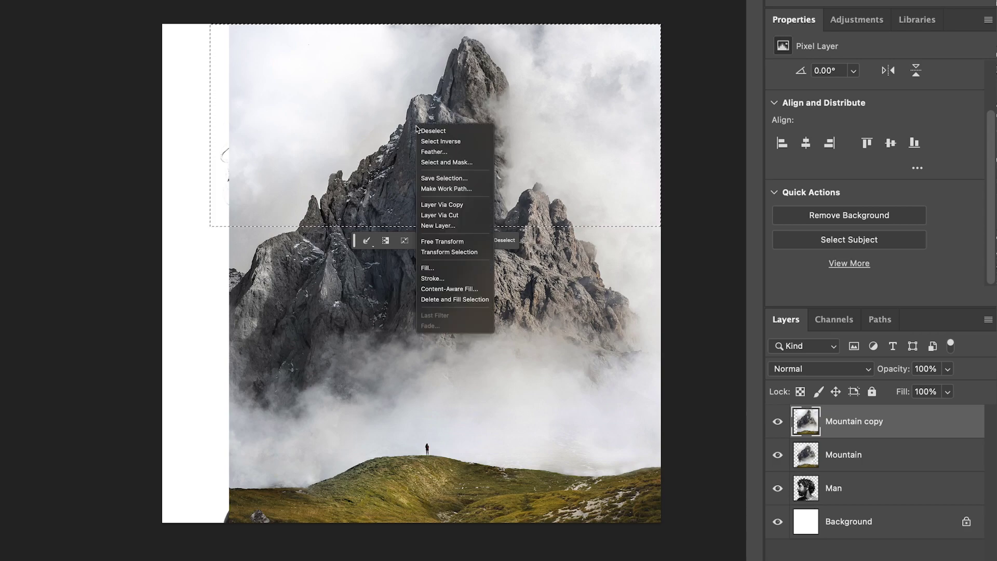
click(475, 141)
key(Delete)
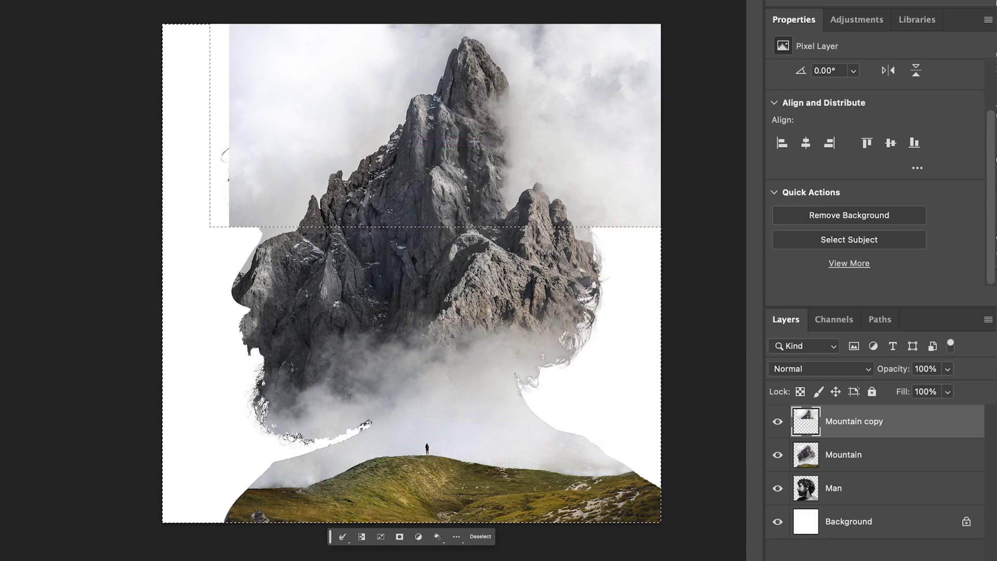
key(ctrl+d)
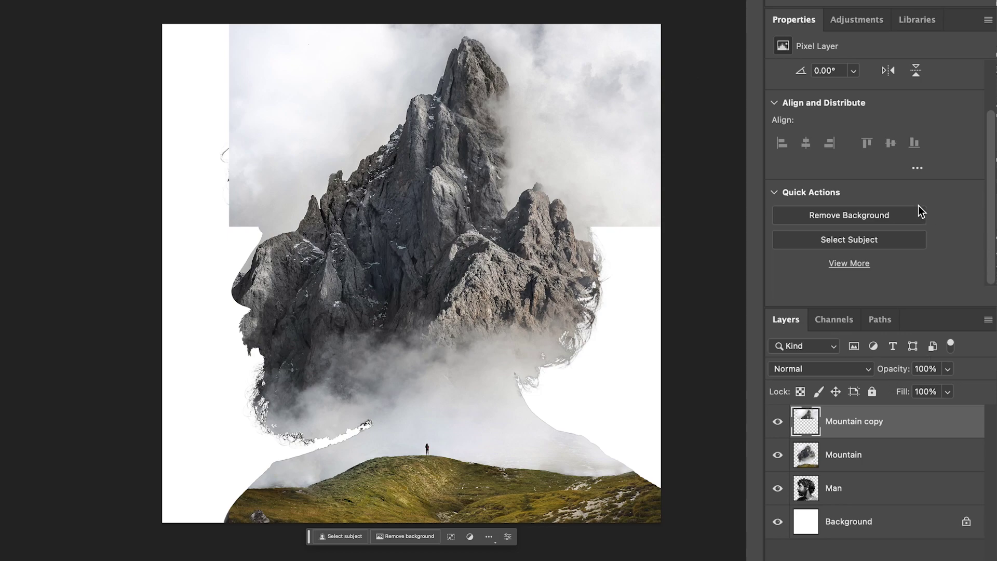
click(899, 220)
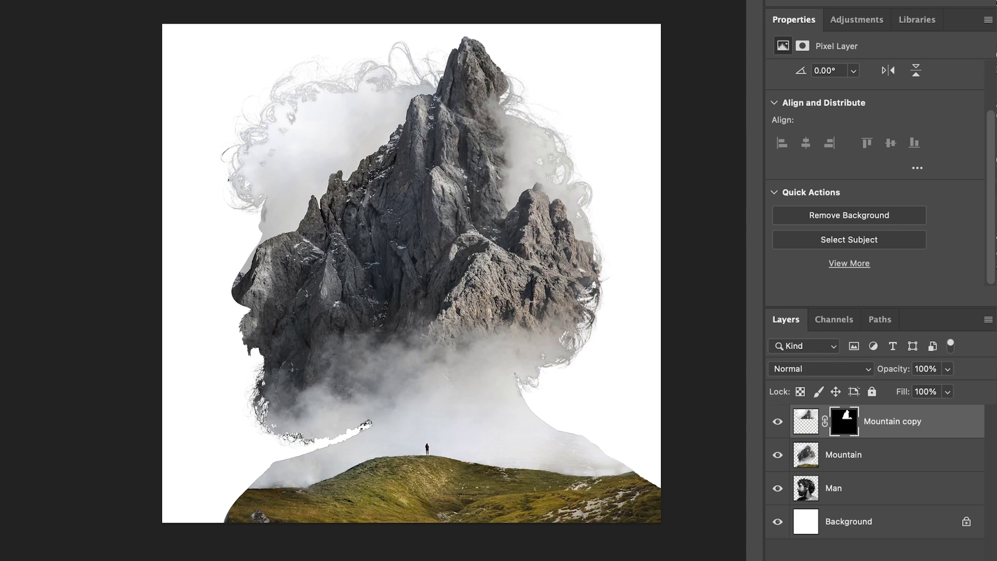
Step: Select Mountain copy and Mountain together and merge them into one Mountain copy layer
click(938, 426)
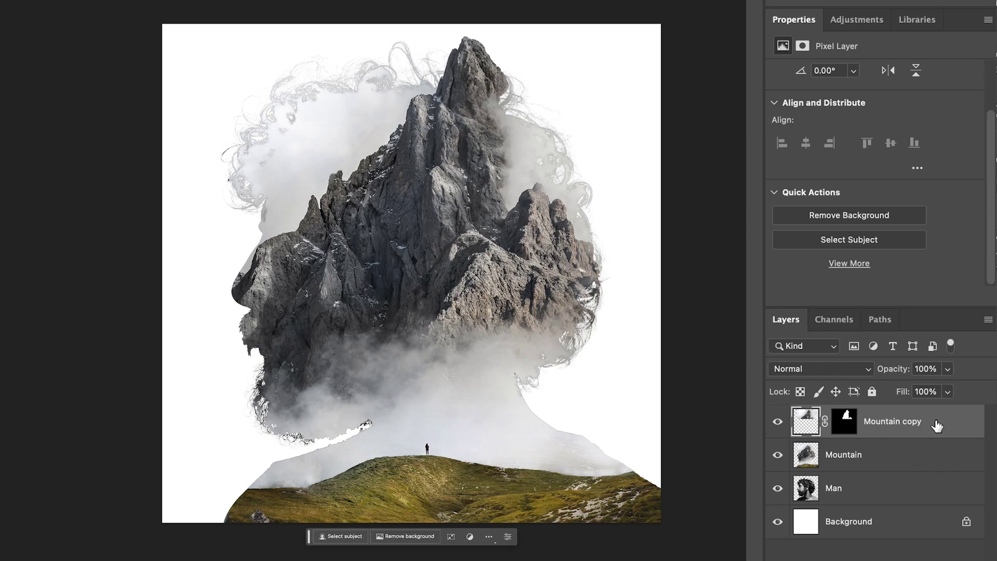
shift+click(901, 458)
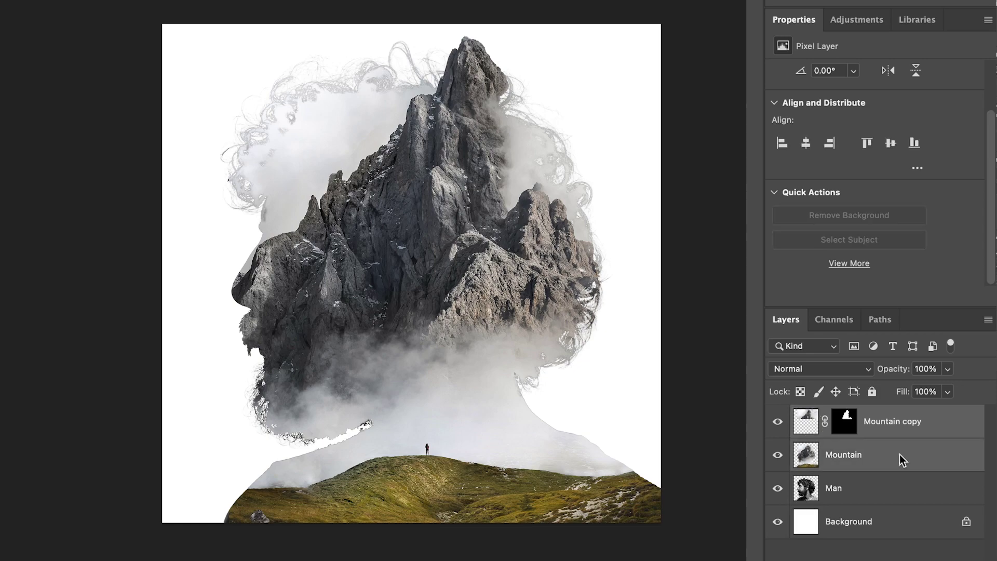
right_click(936, 425)
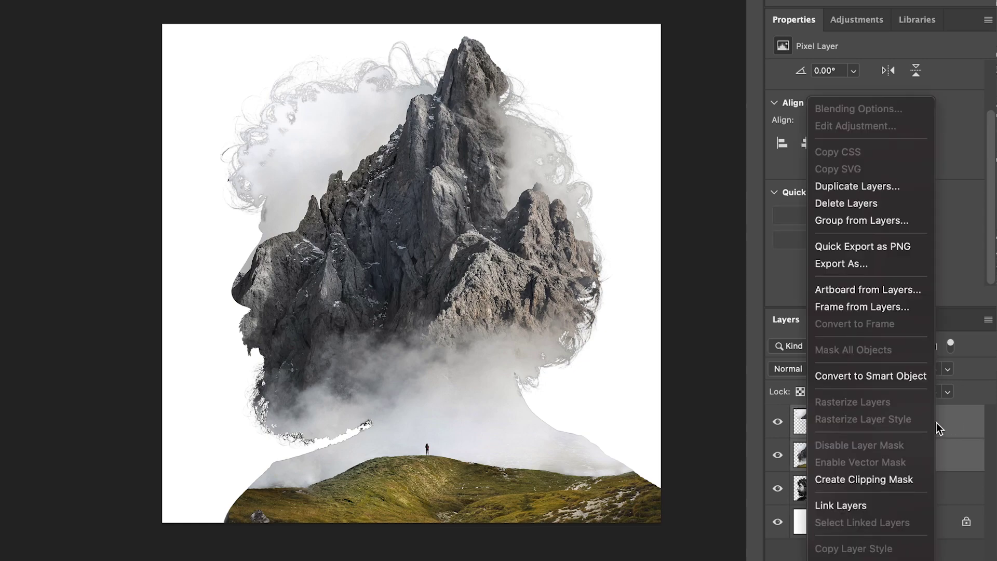
click(901, 403)
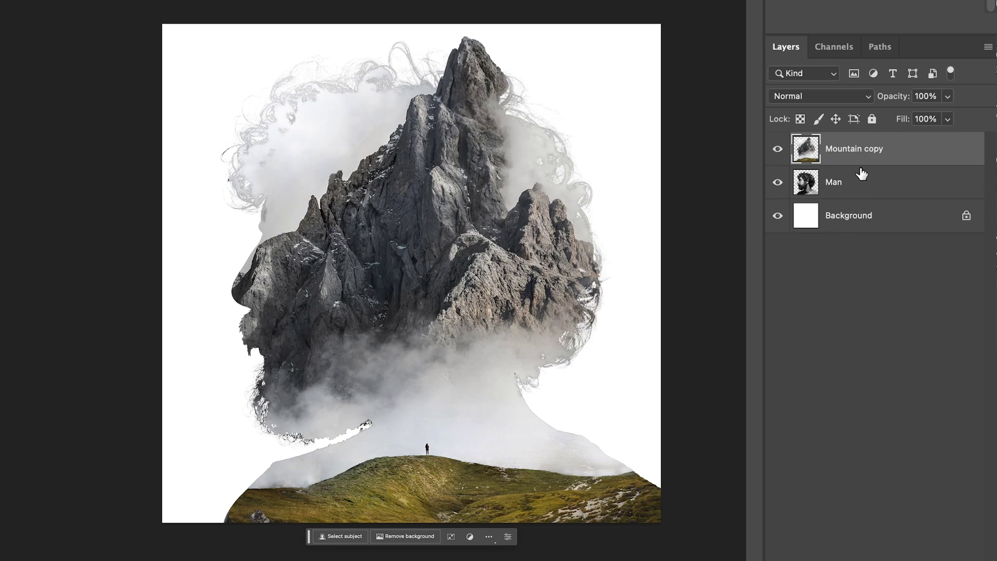
Step: Add a mask to Mountain copy and drag the first Basics gradient from the mountain toward the eye
scroll(904, 147, down, 2)
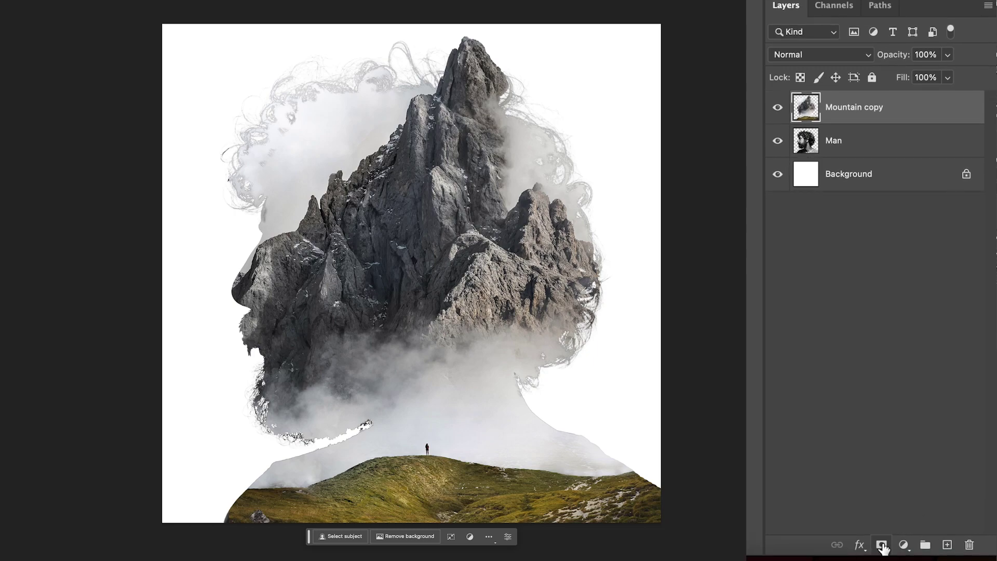
click(882, 544)
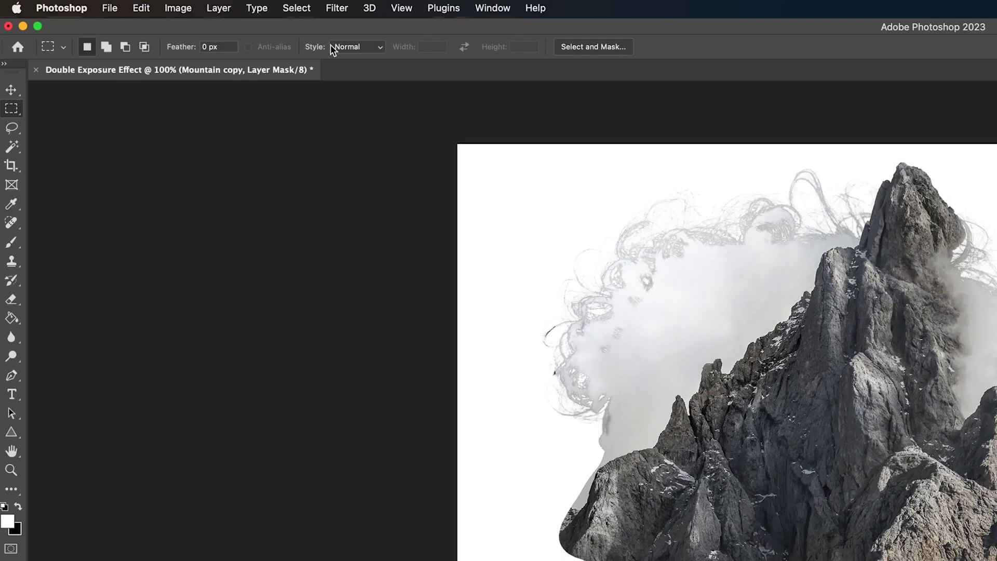
click(11, 318)
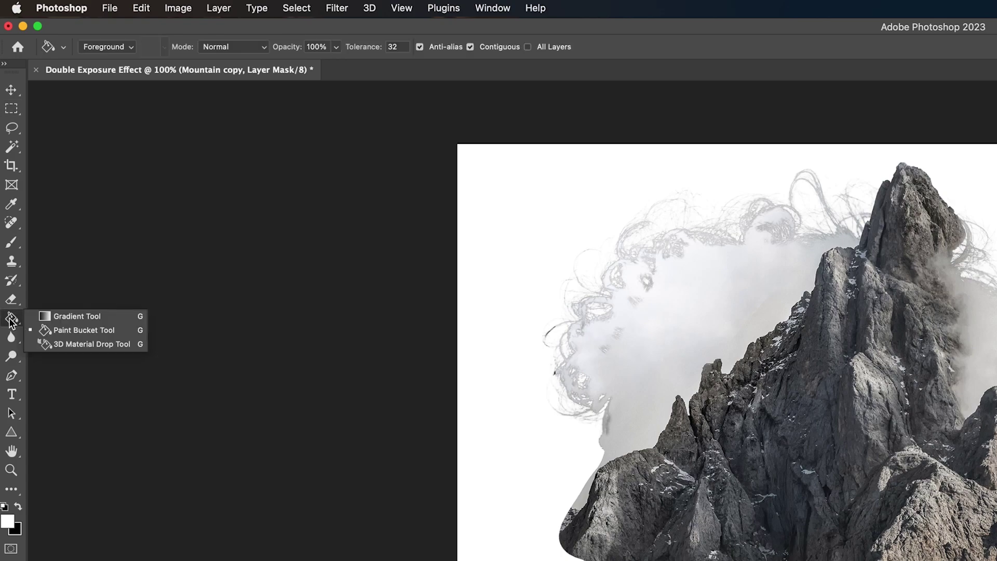
click(109, 318)
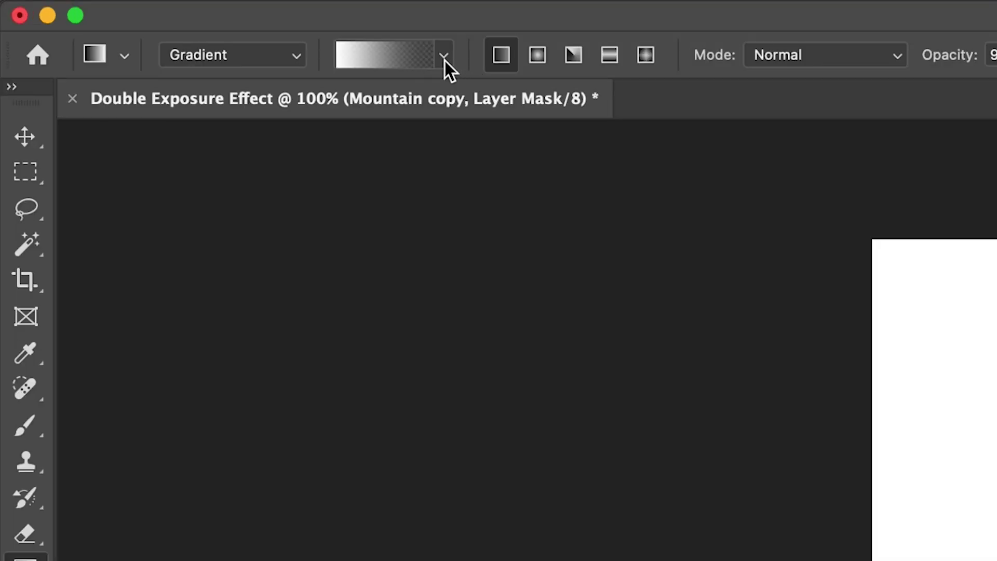
click(444, 56)
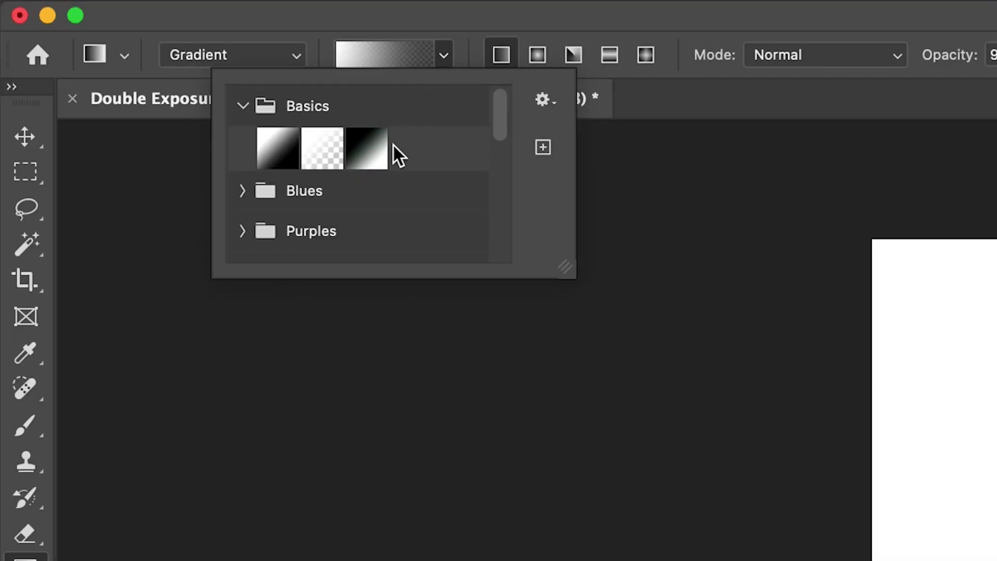
click(271, 154)
click(437, 60)
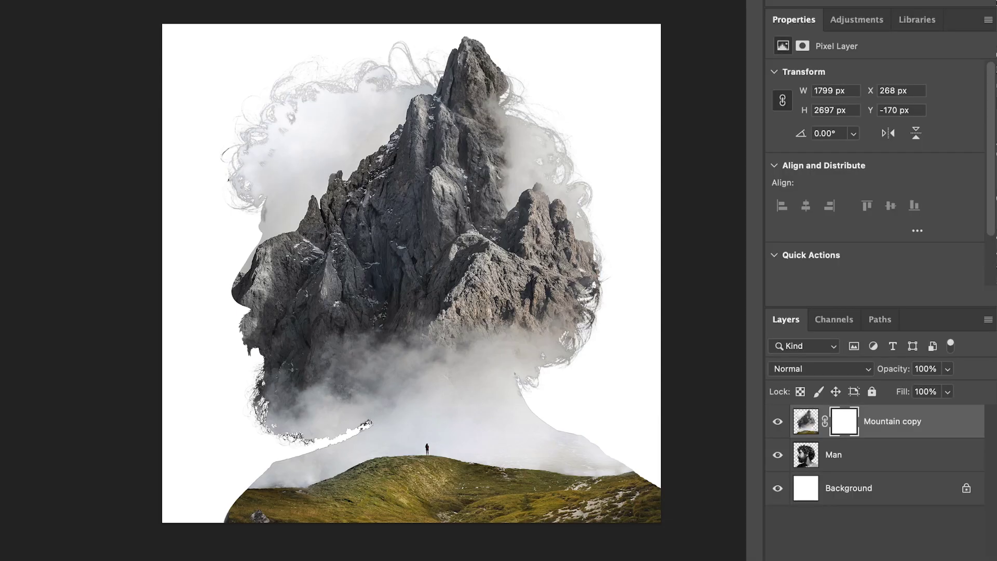
drag(573, 265, 306, 264)
drag(426, 257, 309, 255)
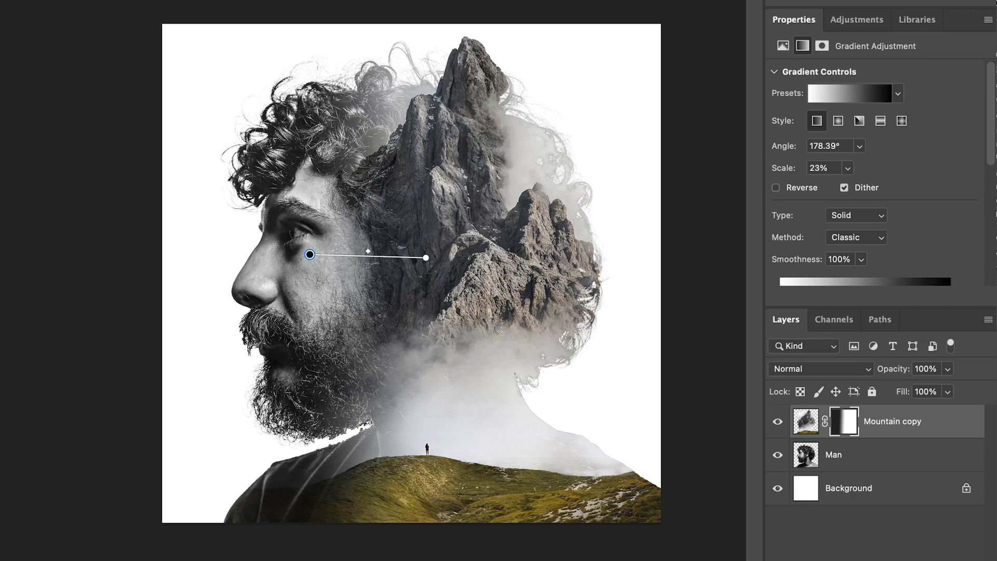
Step: Set the Eraser on Mountain copy's pixels to a 396 px brush with 10% hardness
click(806, 427)
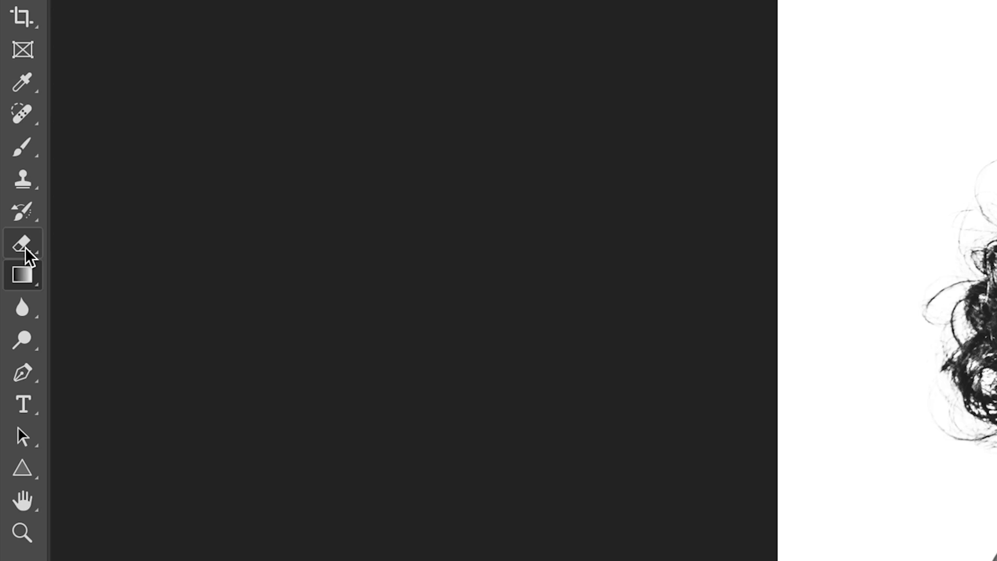
click(30, 254)
click(154, 74)
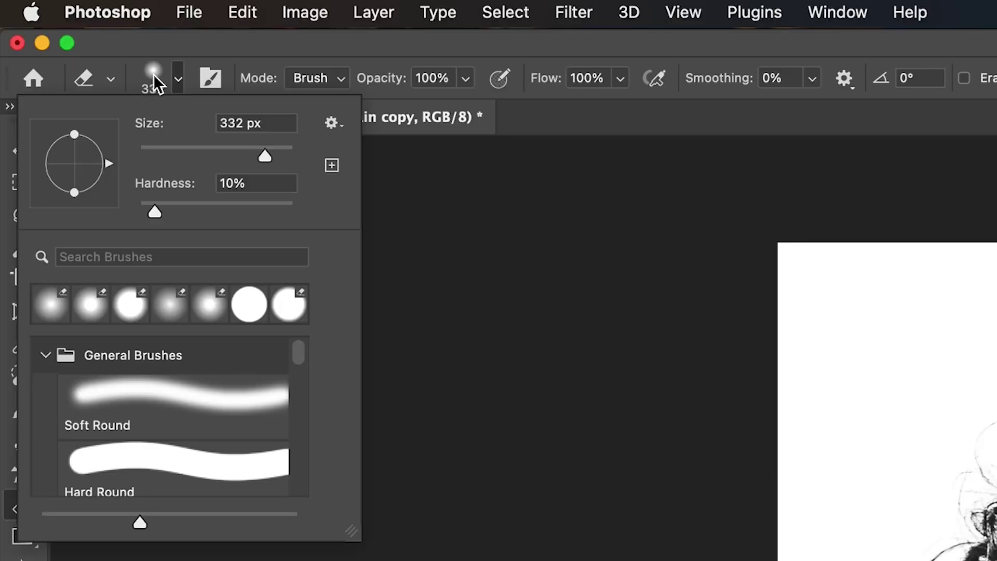
drag(154, 209, 154, 207)
drag(264, 154, 269, 156)
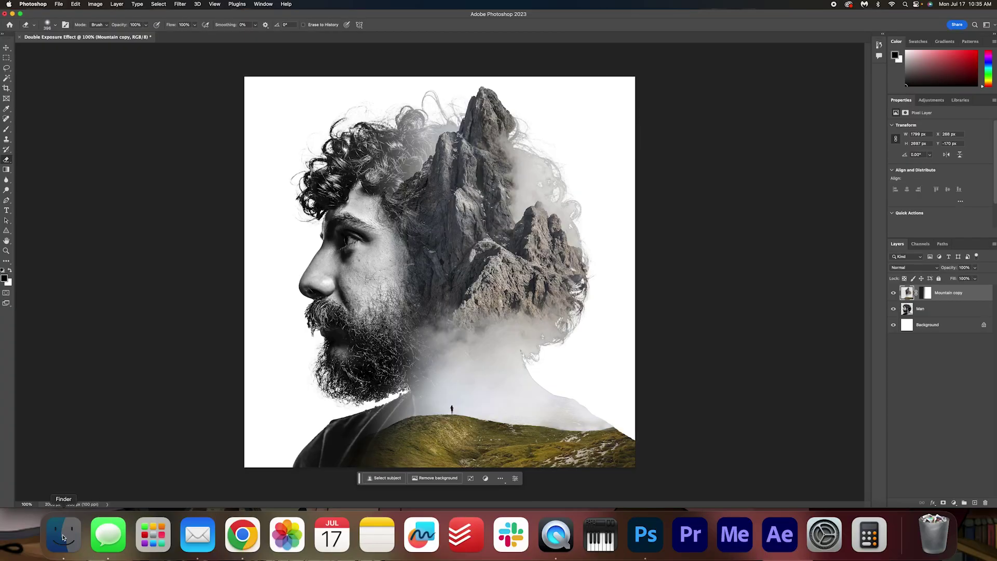
Step: Place the birds photo onto the canvas and rasterize the birds layer
click(821, 175)
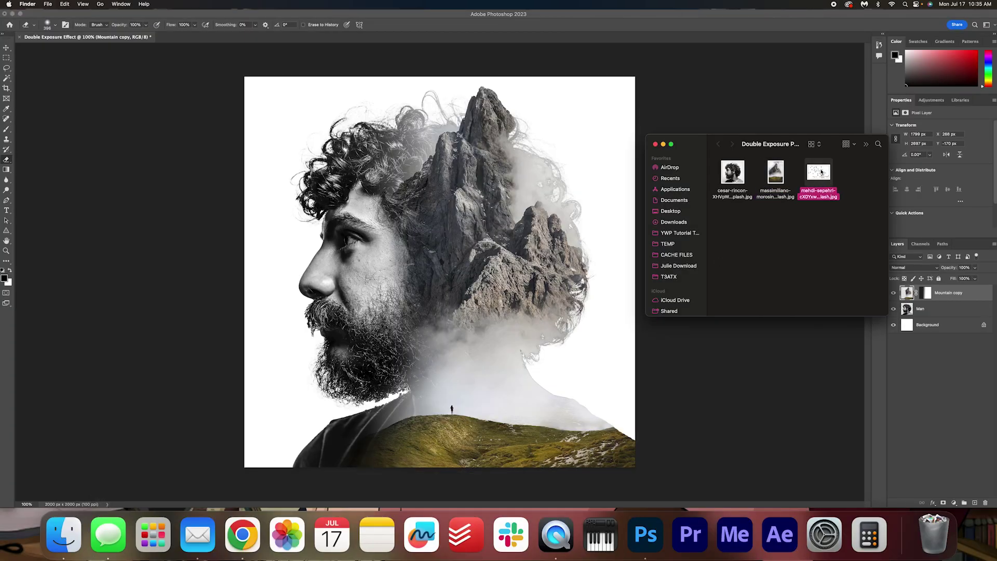
drag(822, 173, 410, 198)
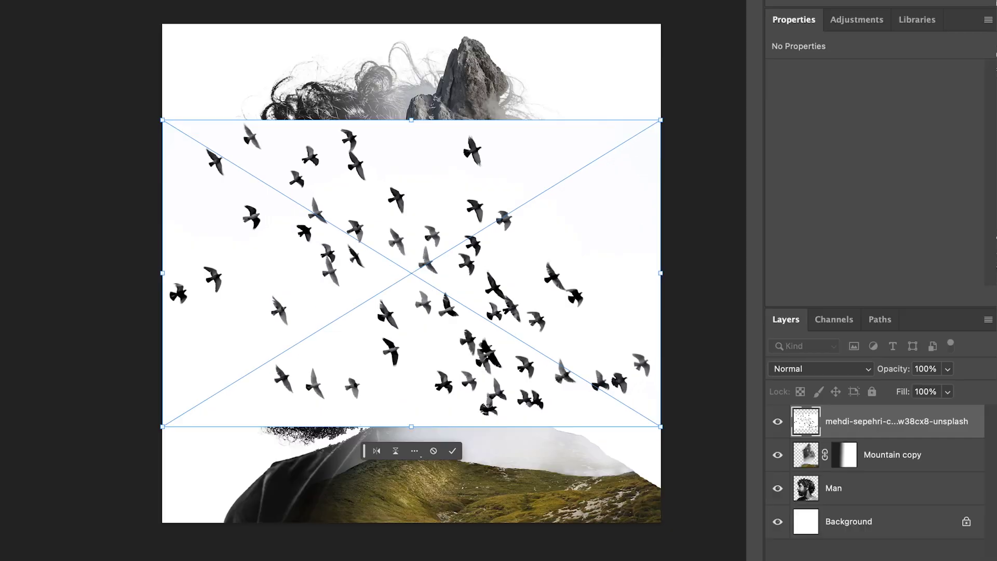
click(382, 25)
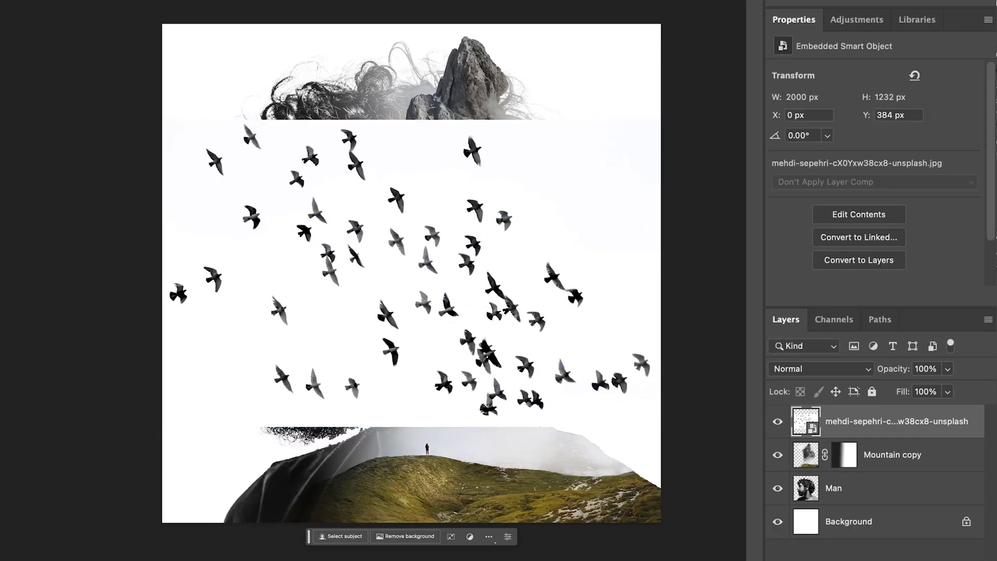
right_click(838, 424)
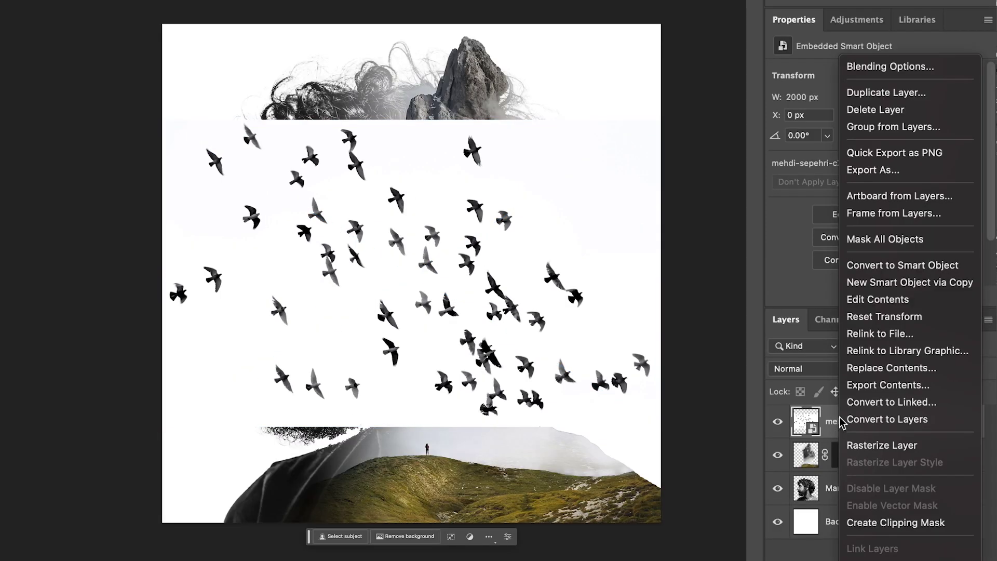
click(937, 446)
Step: Select the white sky around the birds with the Magic Wand and delete it
key(e)
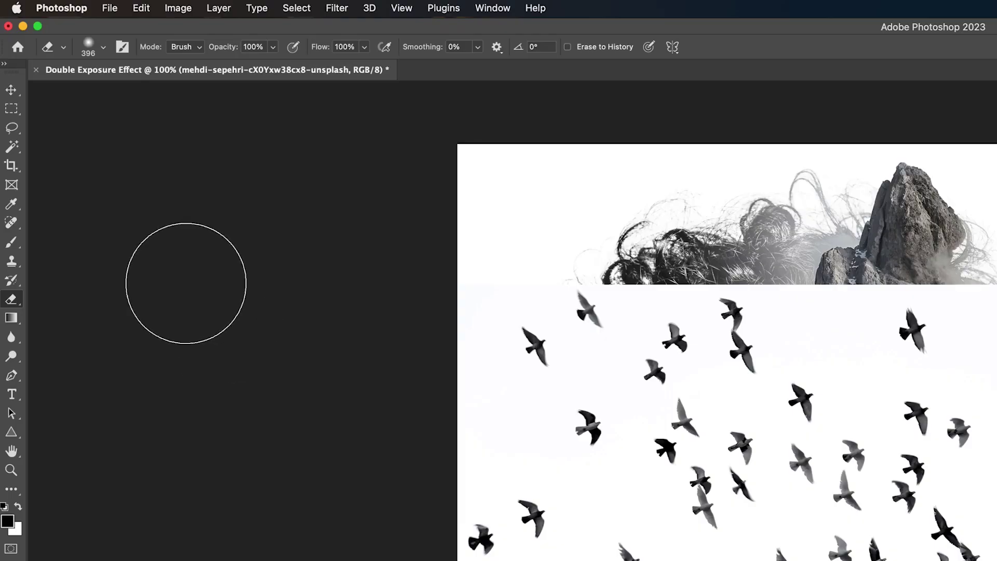
click(12, 147)
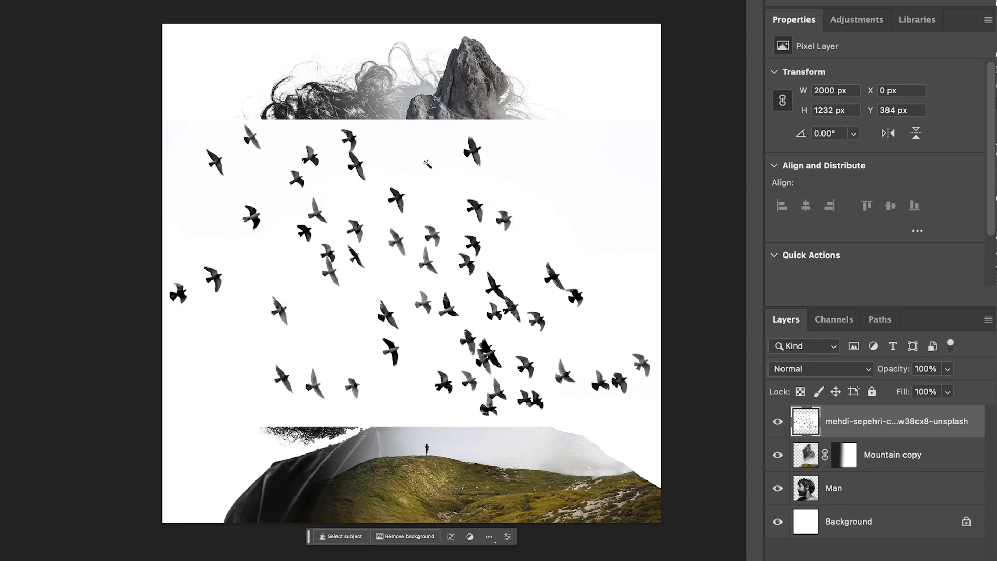
click(427, 164)
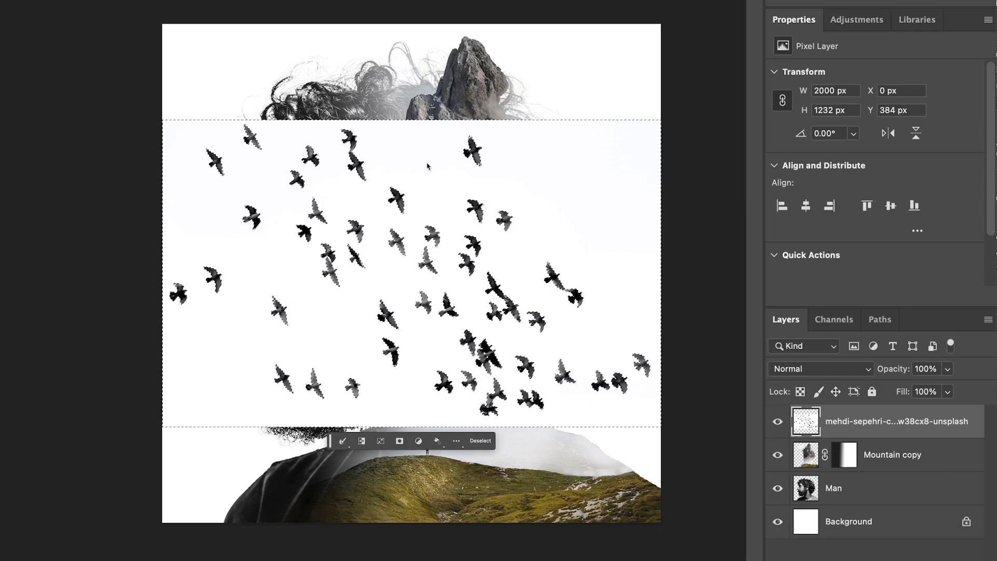
key(Delete)
Step: Deselect, then scale the birds to 1157 × 731 px and move them to X 780, Y 72 beside the peak
key(ctrl+d)
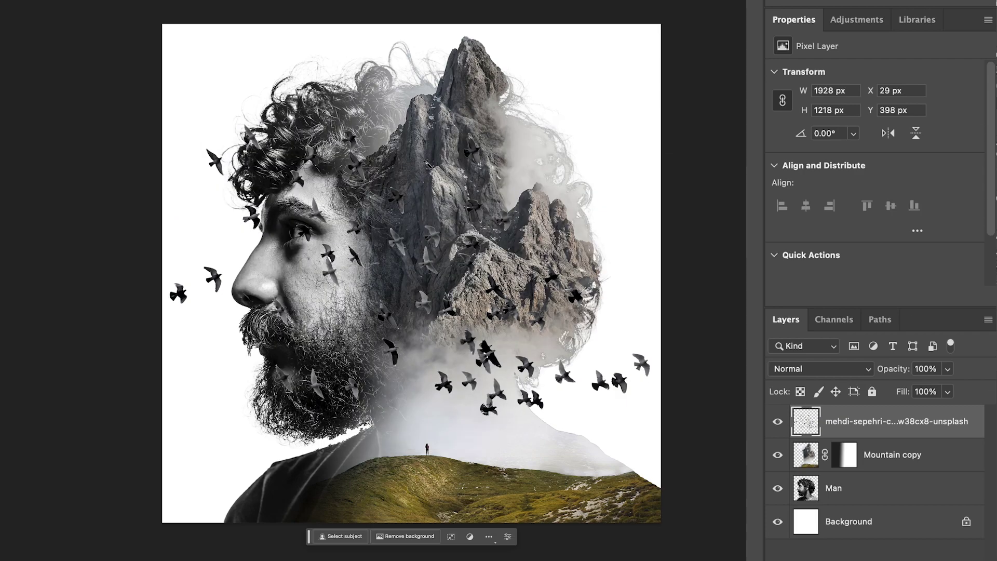
key(ctrl+t)
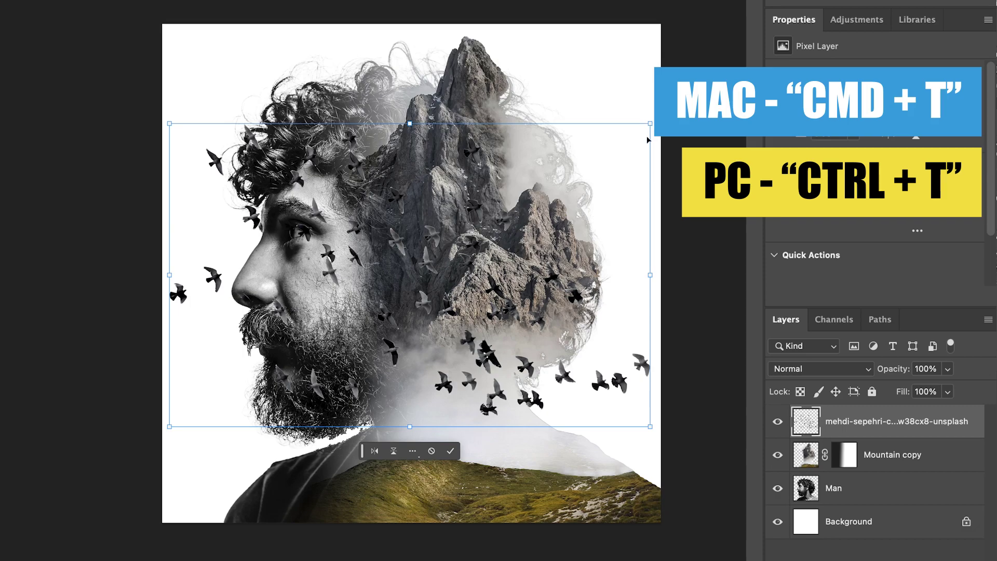
drag(649, 122, 444, 241)
drag(301, 324, 479, 117)
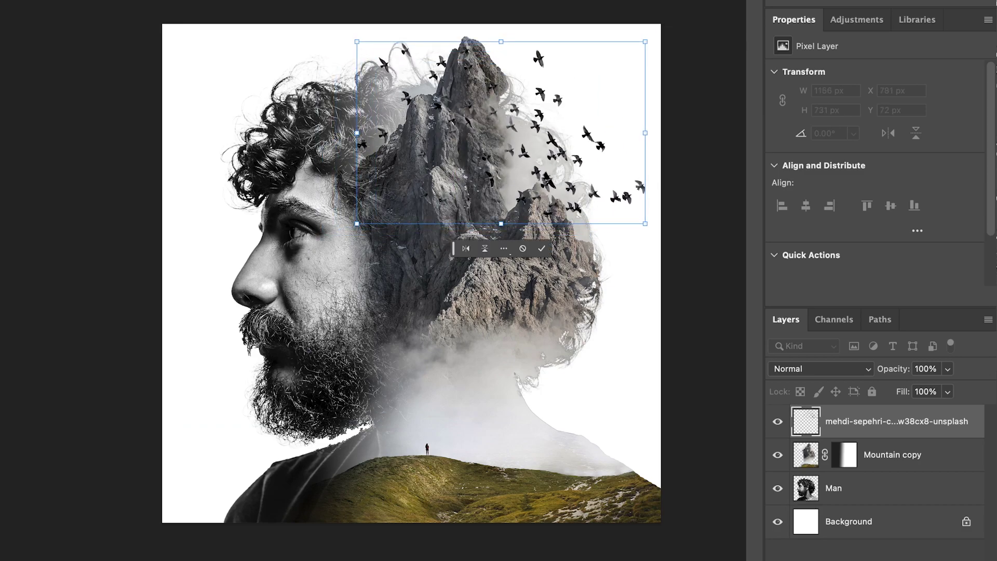
key(Return)
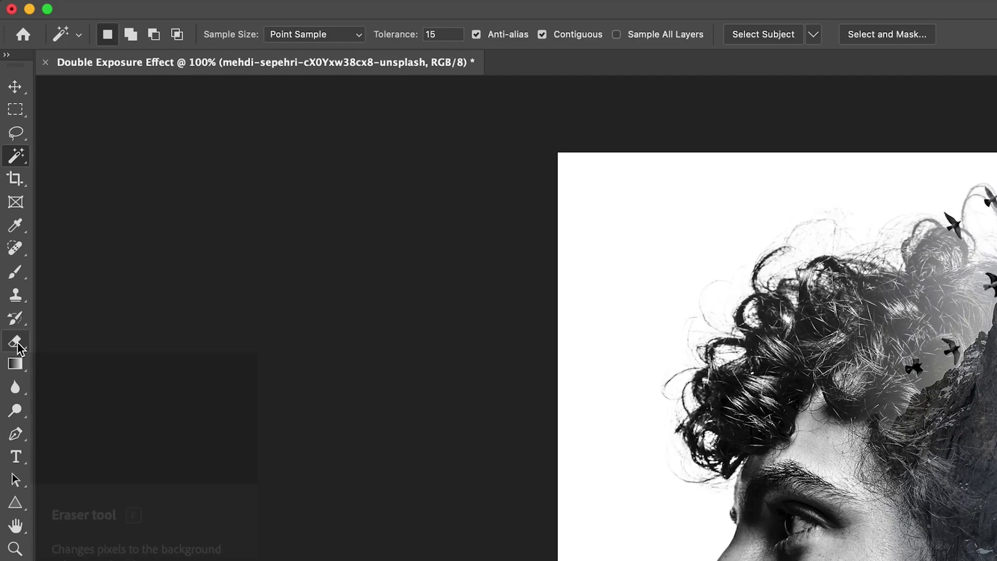
click(15, 342)
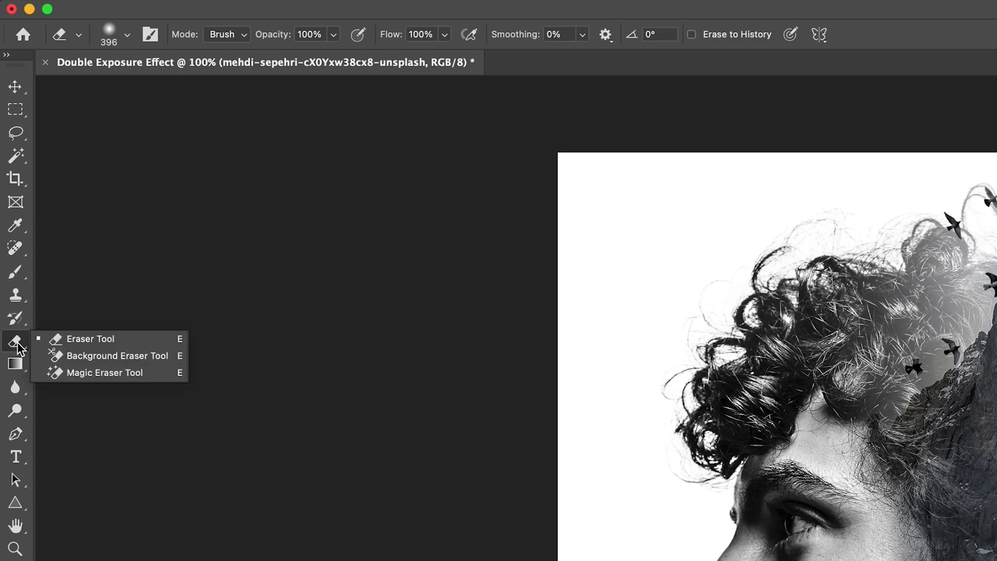
Step: Switch to the Background Eraser and pick a new background colour in the Color Picker
click(135, 356)
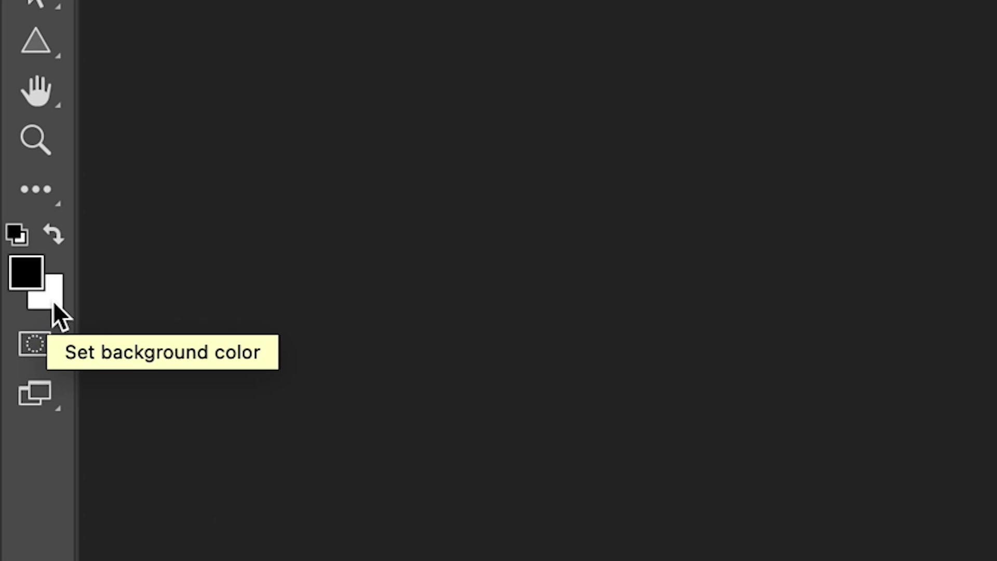
click(24, 472)
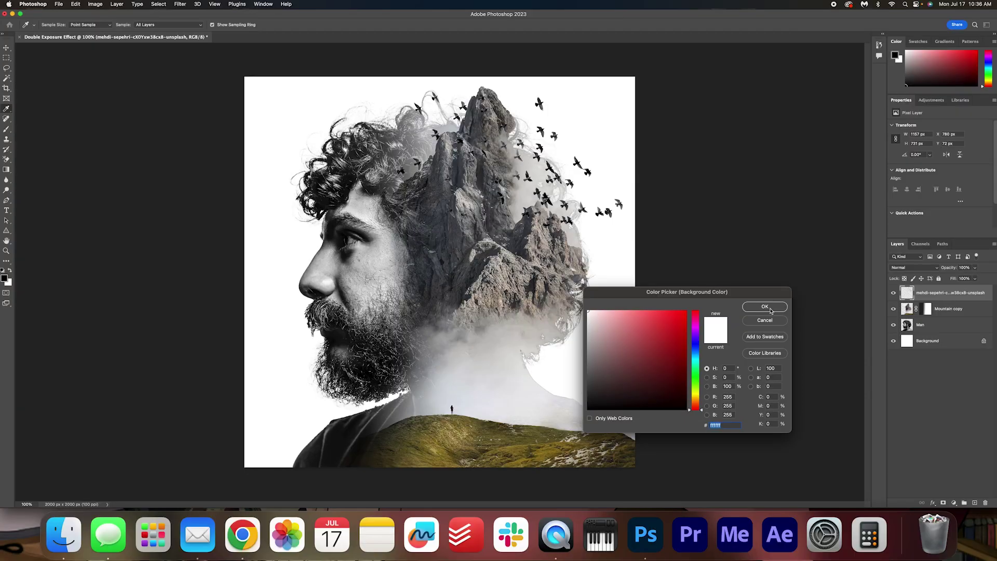
click(769, 307)
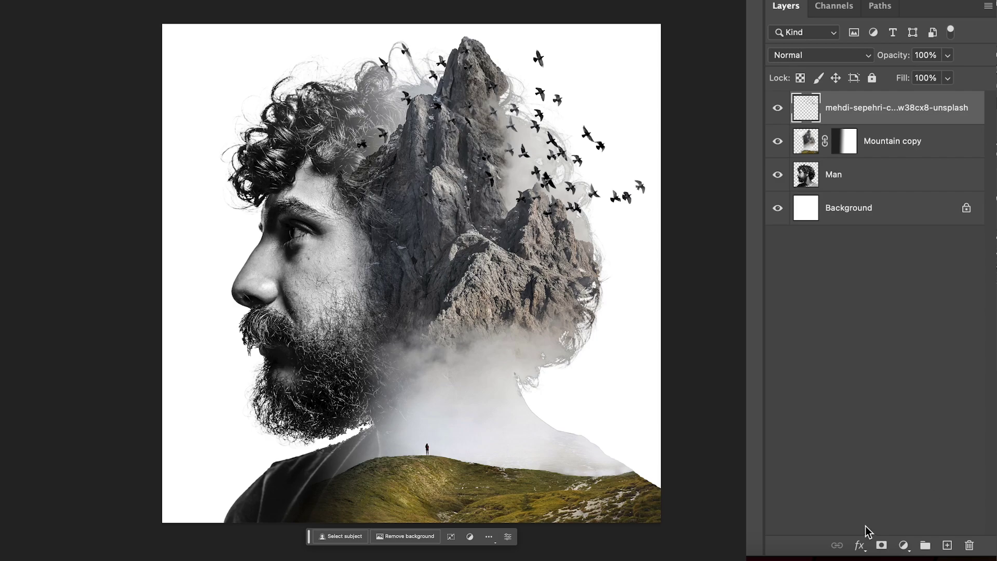
Step: Mask the birds layer with a right-to-left gradient that fades the flock out across the mountain
click(885, 549)
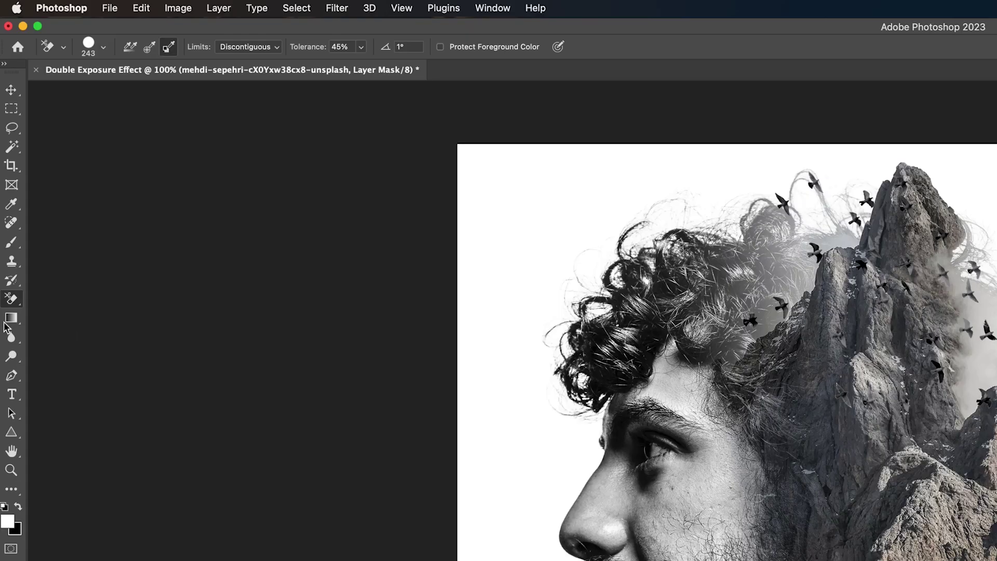
click(11, 319)
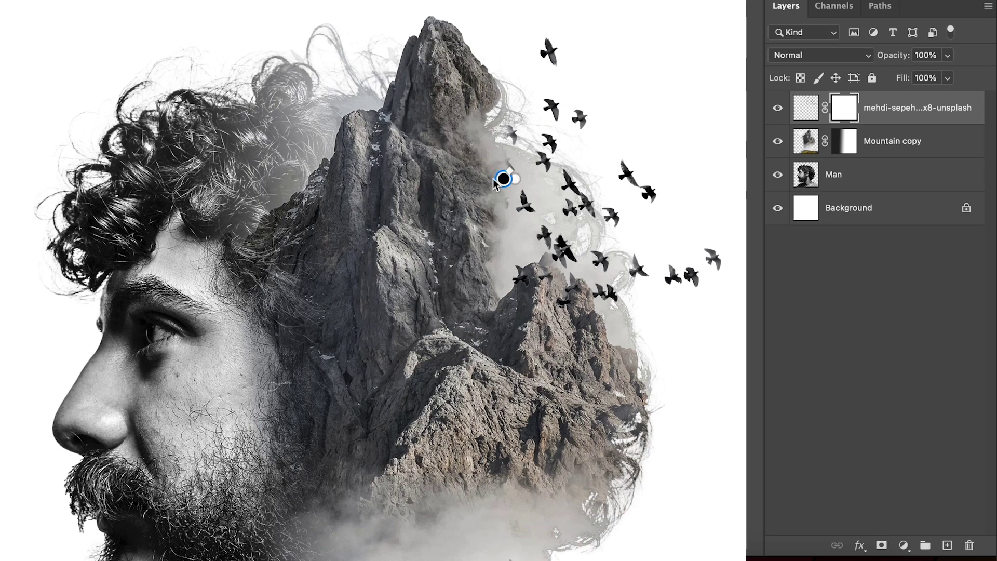
drag(977, 311, 827, 313)
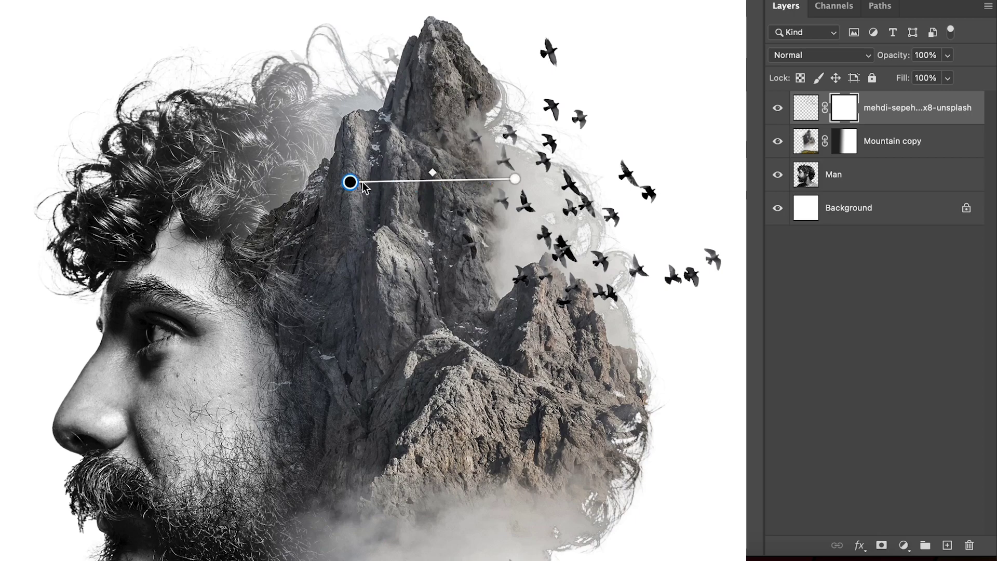
mouse_move(362, 183)
mouse_down()
mouse_move(334, 185)
mouse_move(368, 183)
mouse_up()
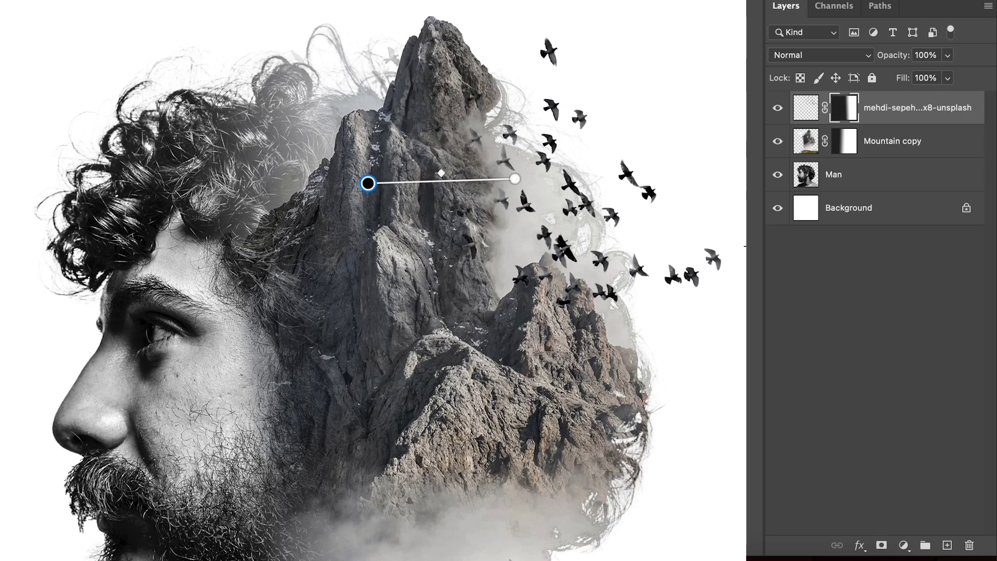
click(912, 327)
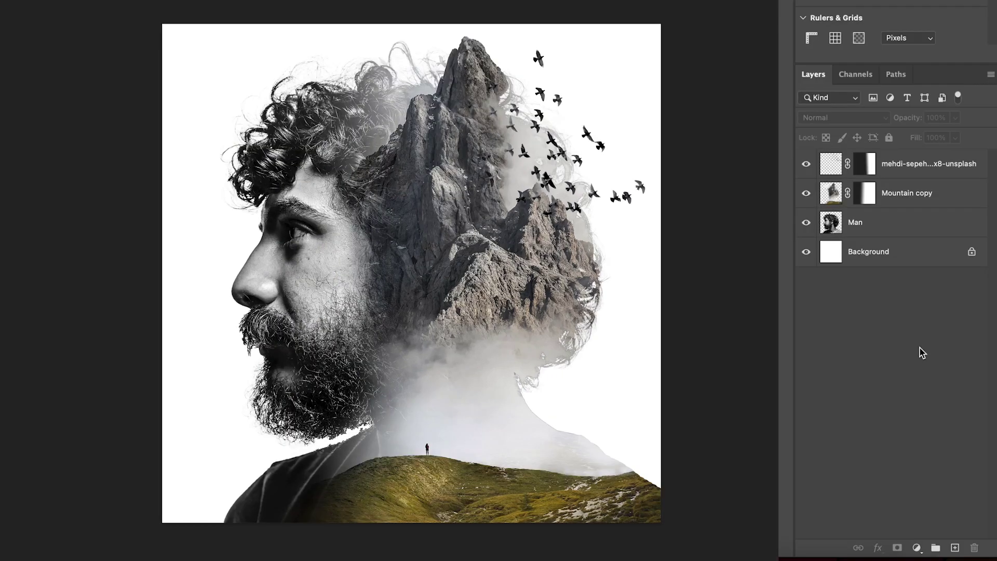
Step: Add a Black & White adjustment, then Curves 1 clipped to the birds with its black point raised
click(917, 549)
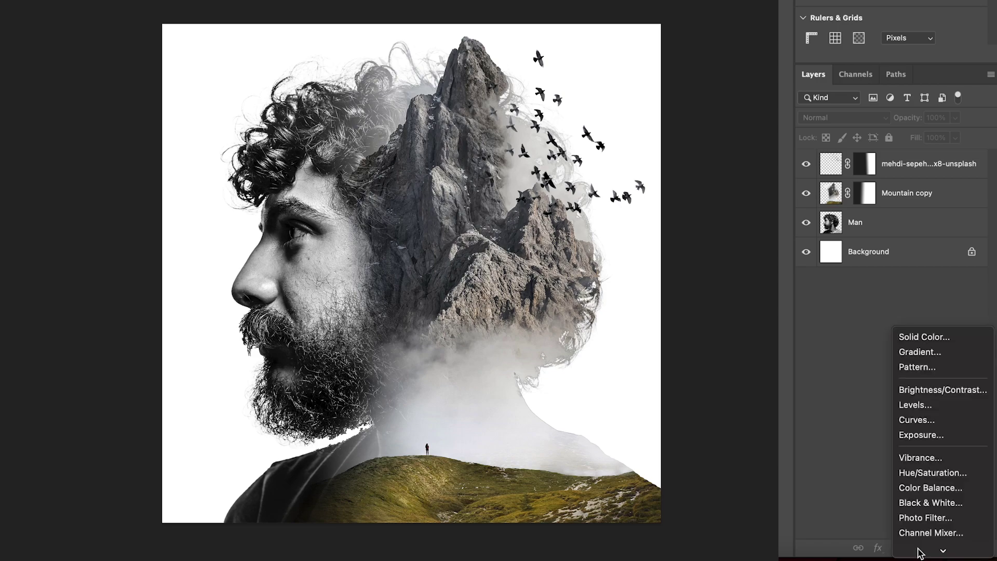
click(975, 507)
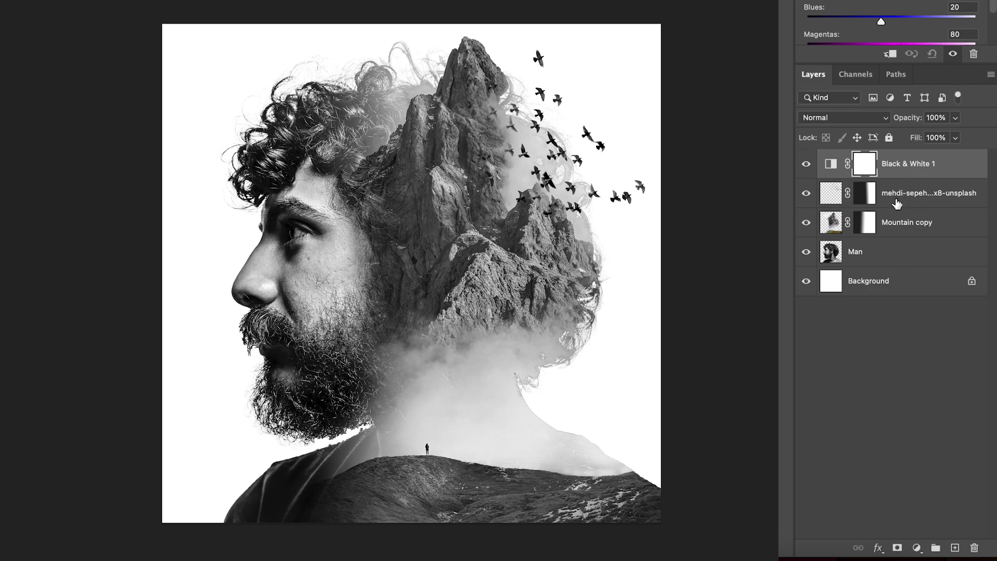
click(890, 200)
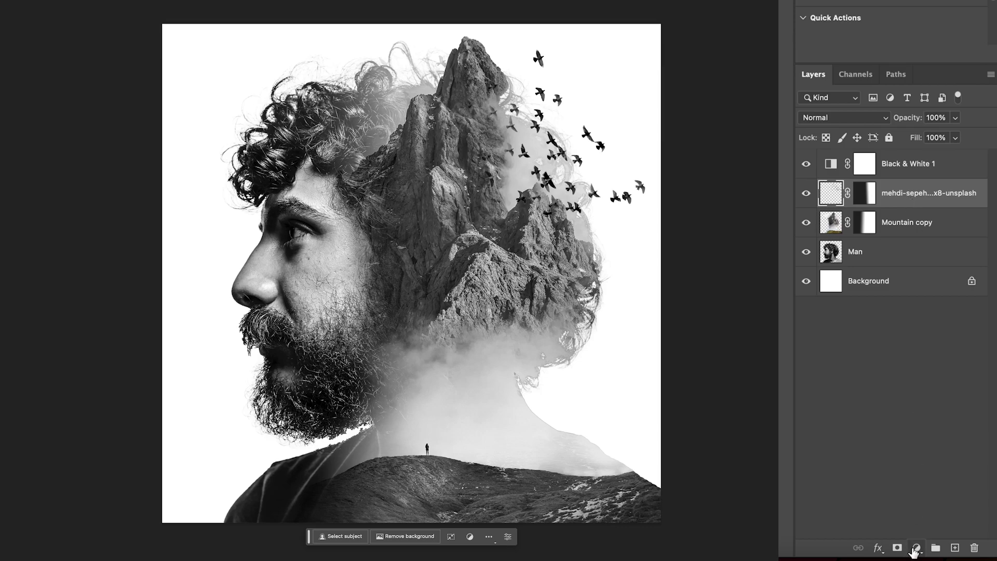
click(917, 549)
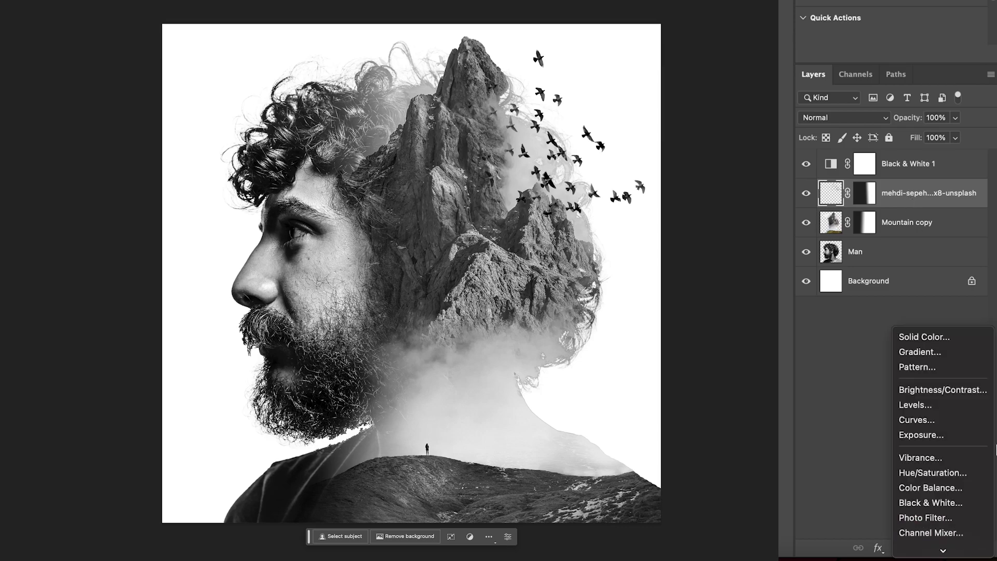
click(966, 424)
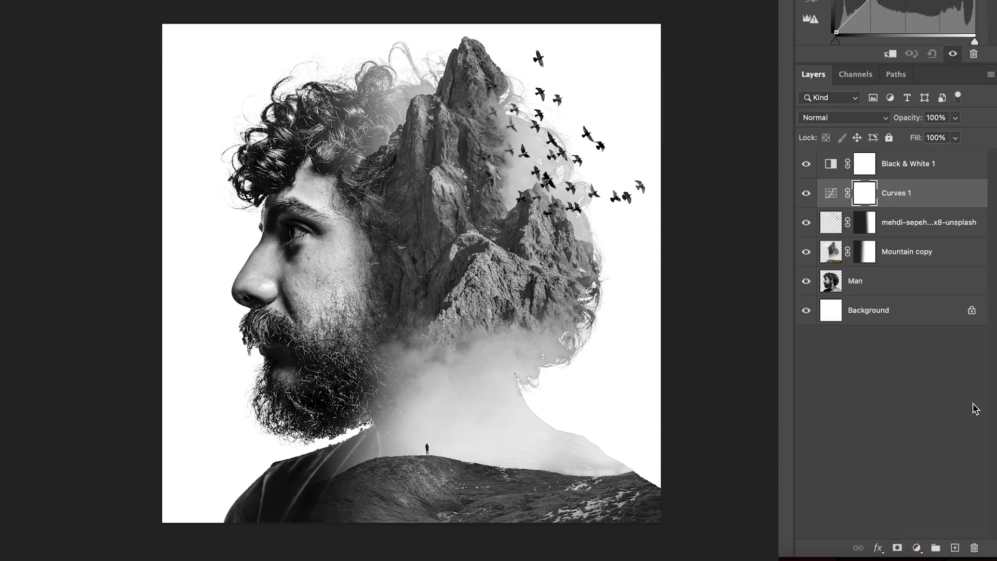
right_click(933, 197)
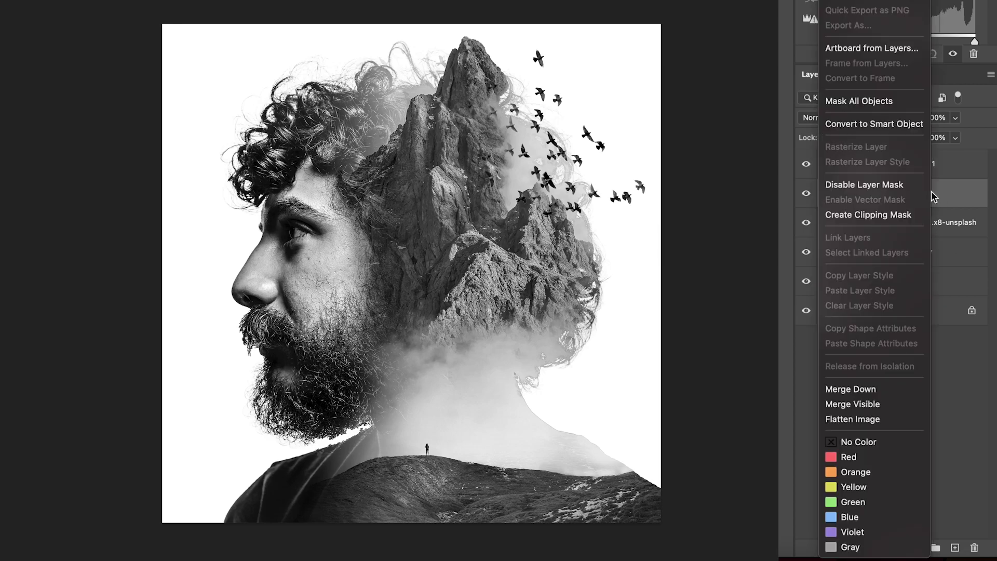
click(906, 217)
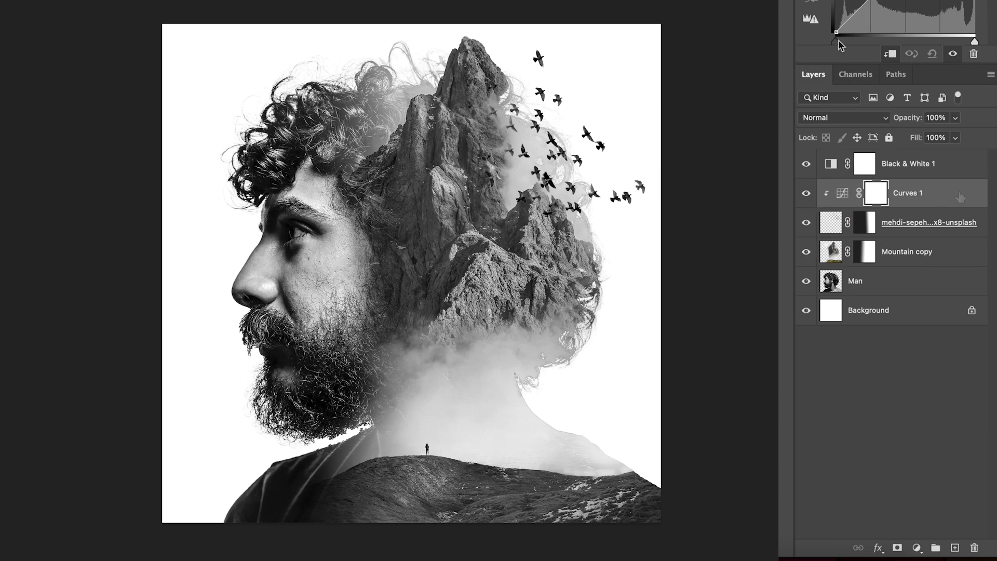
scroll(840, 46, up, 5)
drag(837, 250, 851, 251)
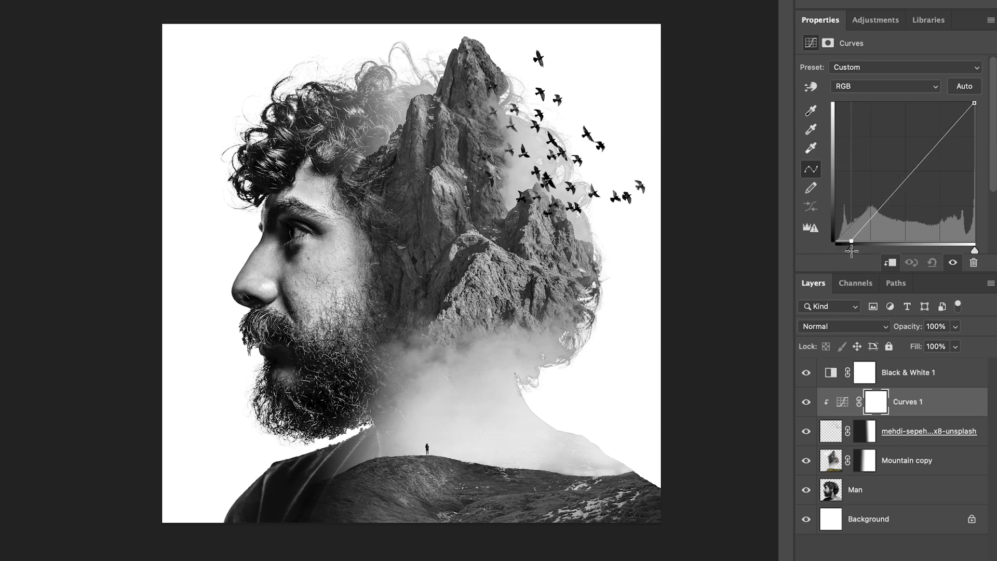
Step: Clip a Curves 2 adjustment to Mountain copy and adjust its black and white points
click(936, 468)
scroll(939, 457, down, 5)
click(920, 548)
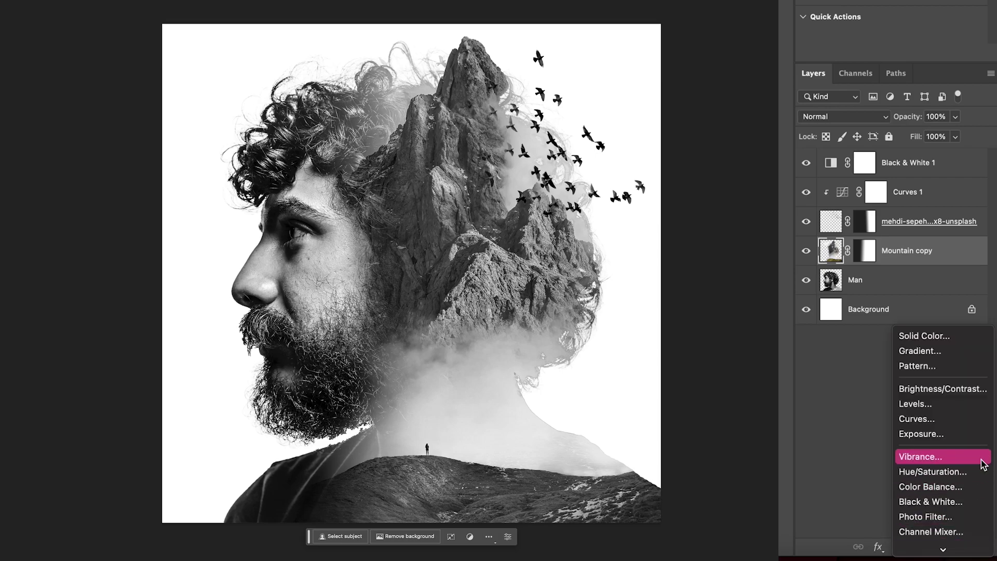
click(980, 426)
right_click(950, 251)
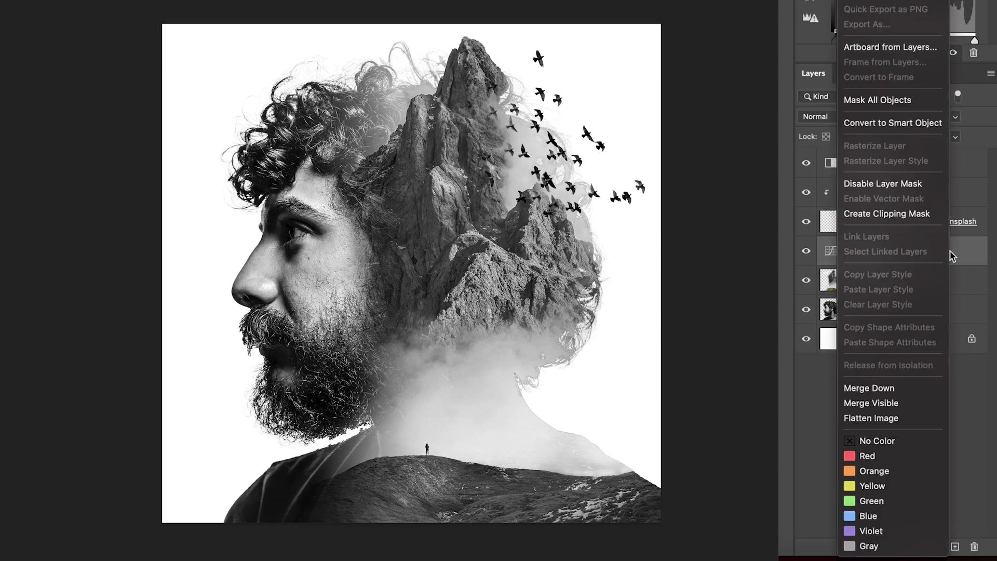
click(928, 214)
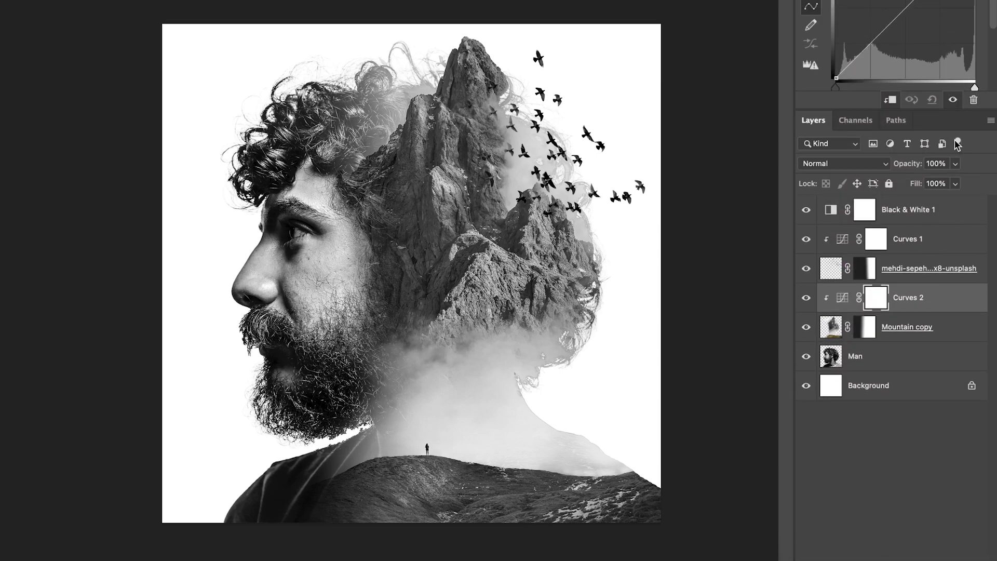
drag(835, 217, 856, 218)
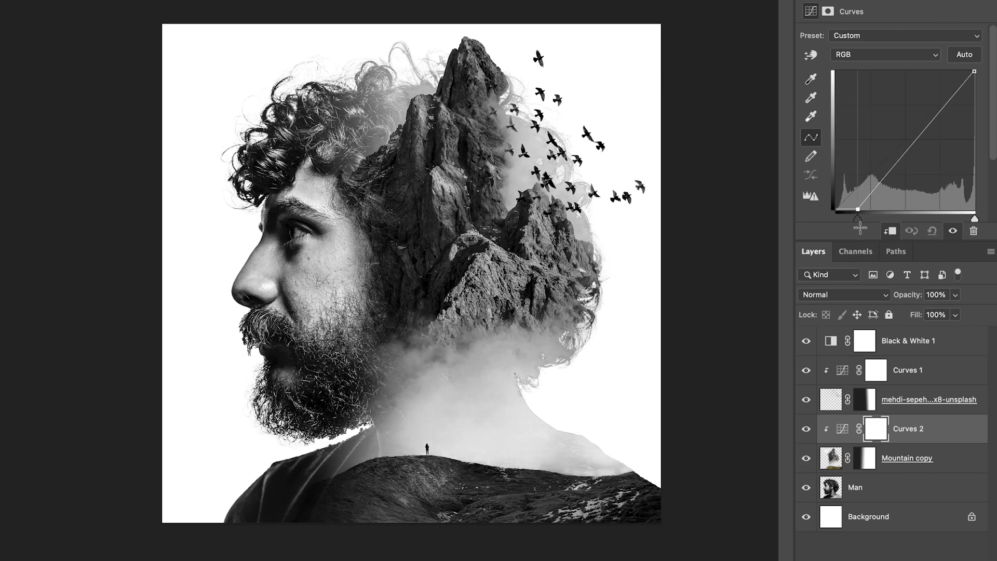
drag(974, 71, 970, 74)
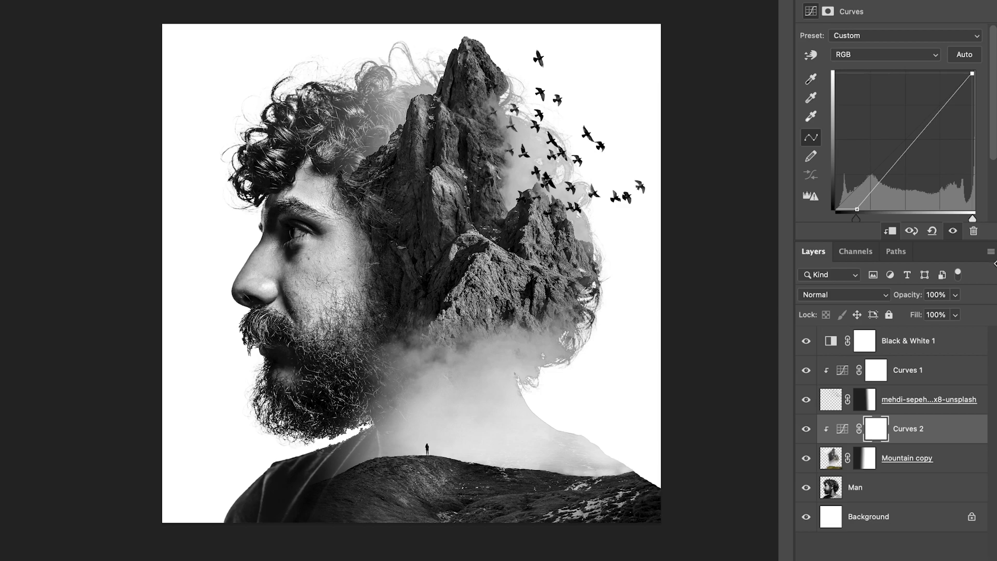
Step: Clip Curves 3 to the Man layer, pulling in the white point and adding a lightening midpoint
click(901, 487)
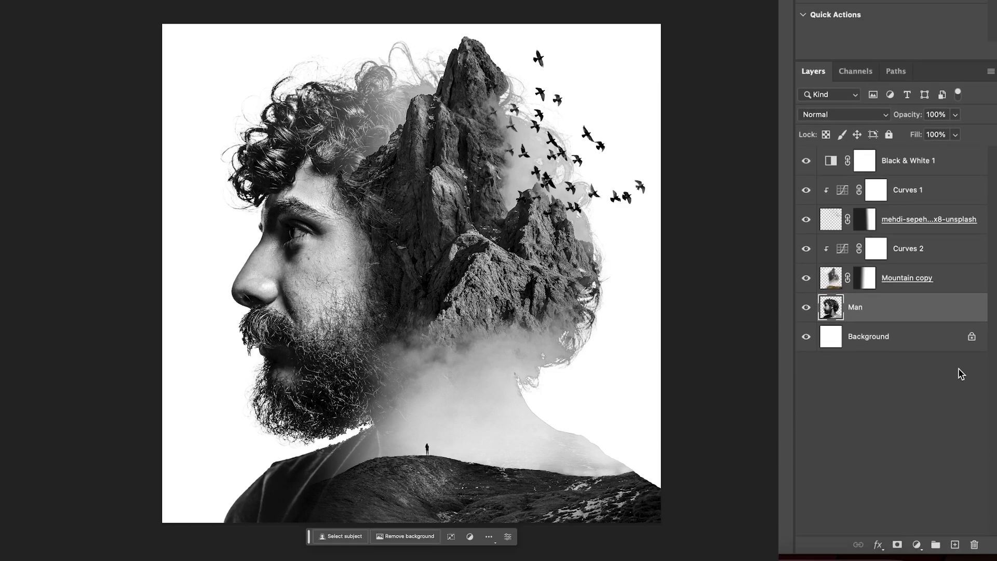
click(916, 544)
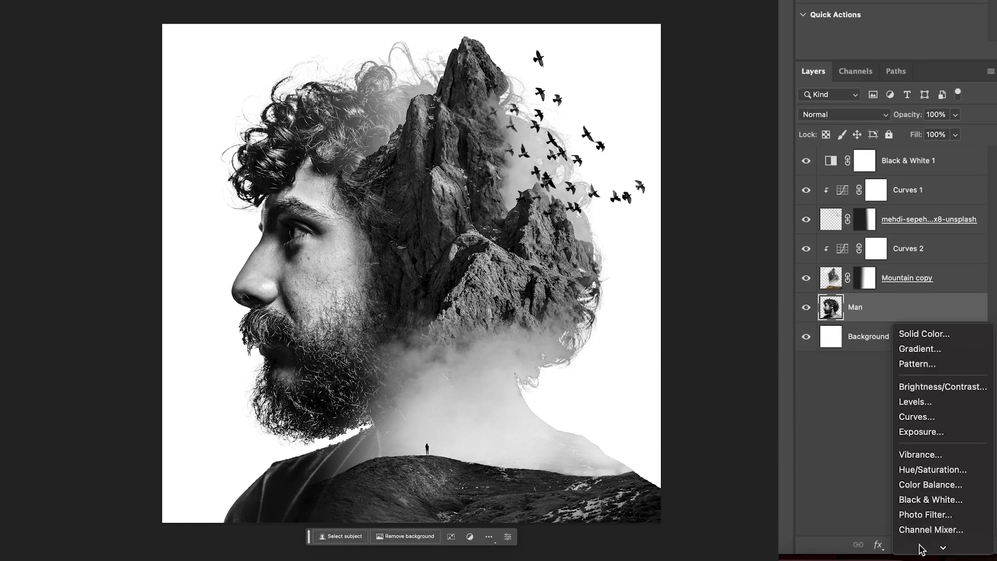
click(969, 416)
right_click(931, 314)
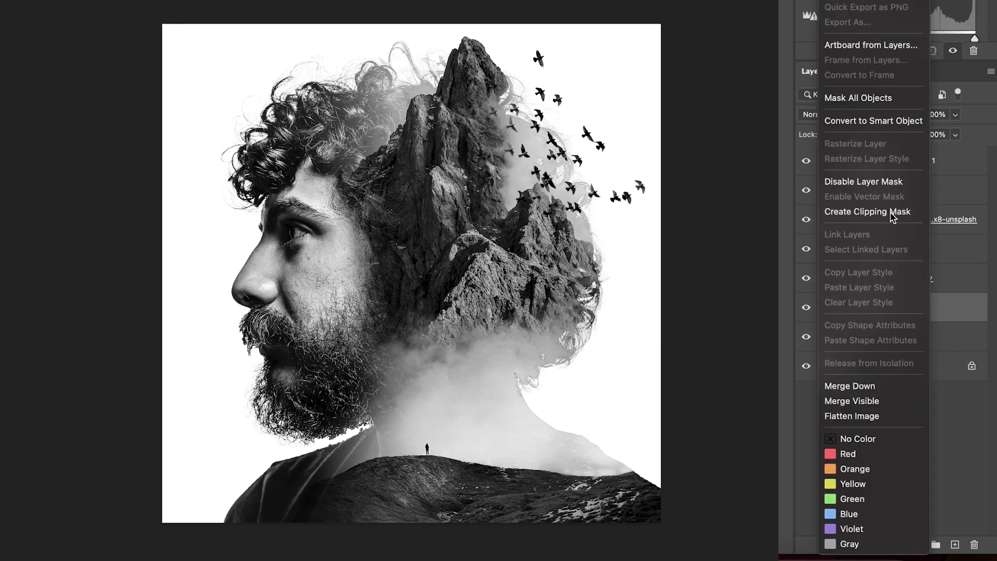
click(890, 216)
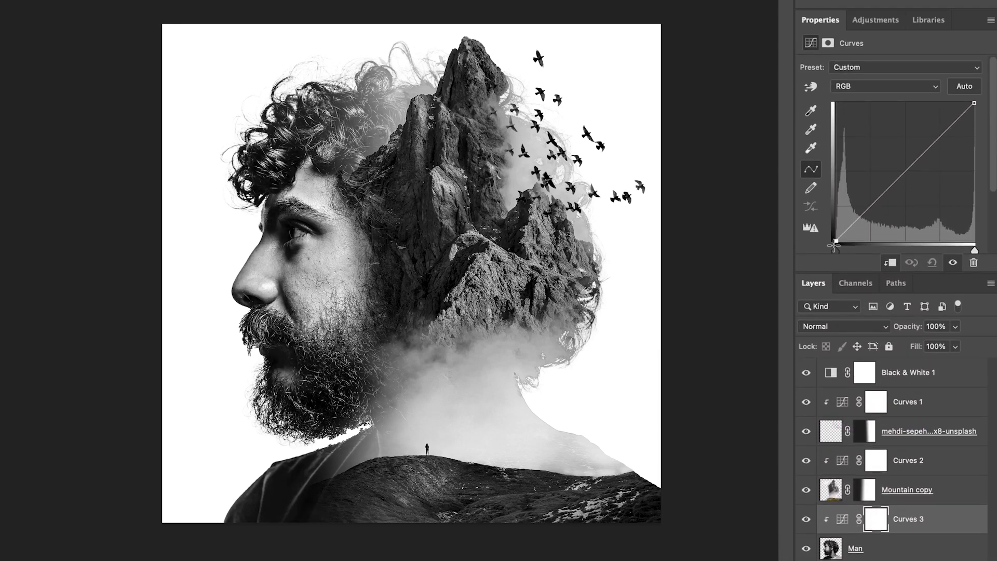
drag(974, 104, 968, 103)
drag(894, 183, 894, 177)
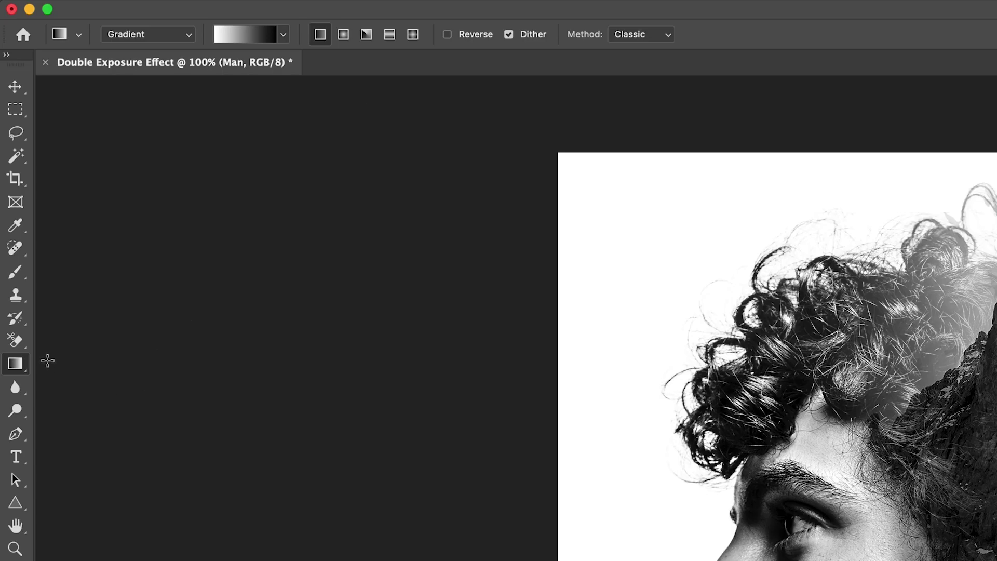
Step: Erase the leftover patches beside the man's hair with the plain Eraser Tool
click(19, 341)
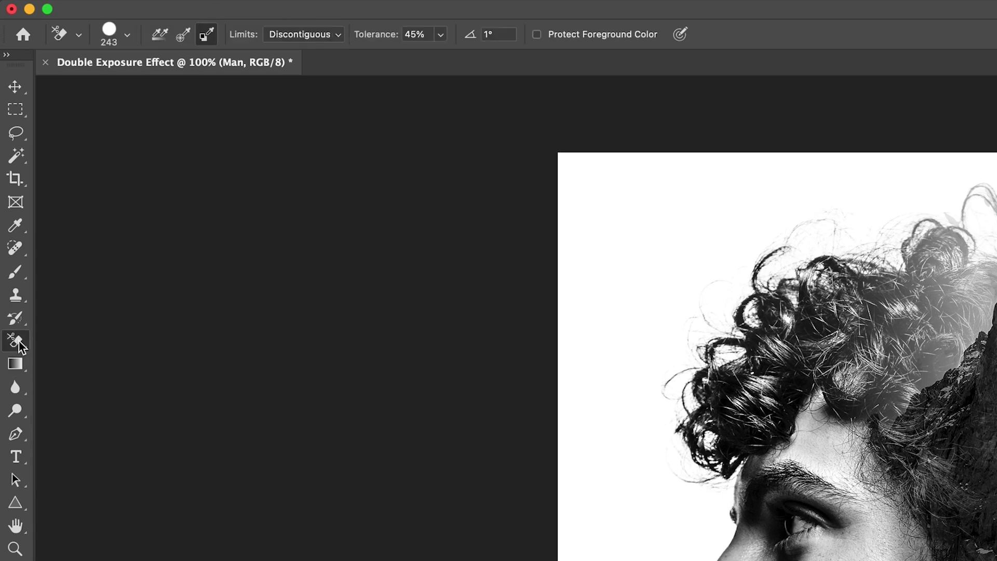
click(156, 344)
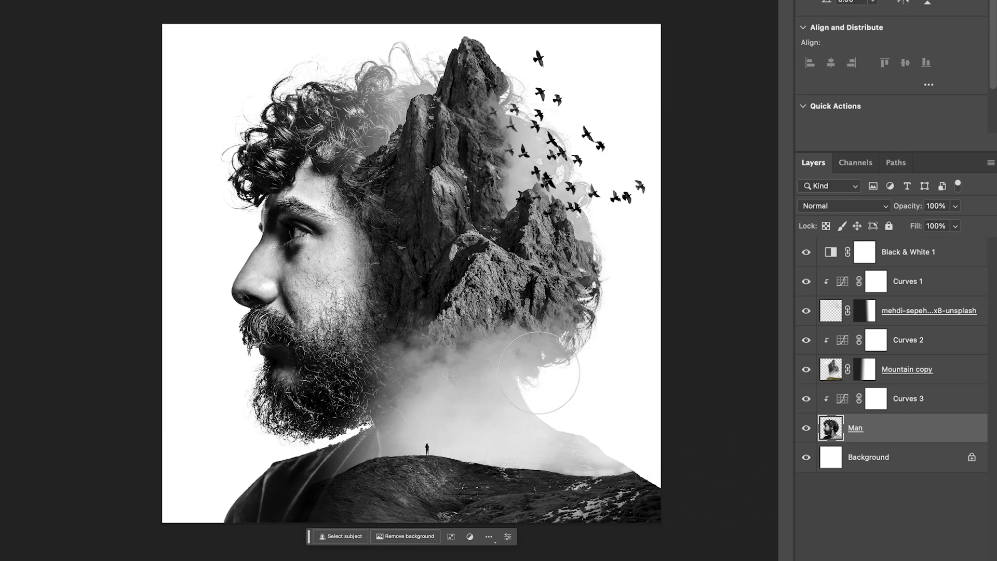
mouse_move(538, 372)
mouse_down()
mouse_move(556, 129)
mouse_move(499, 62)
mouse_move(545, 146)
mouse_up()
Step: Convert the Background into Layer 0 and enable a Gradient Overlay style on it
double_click(951, 410)
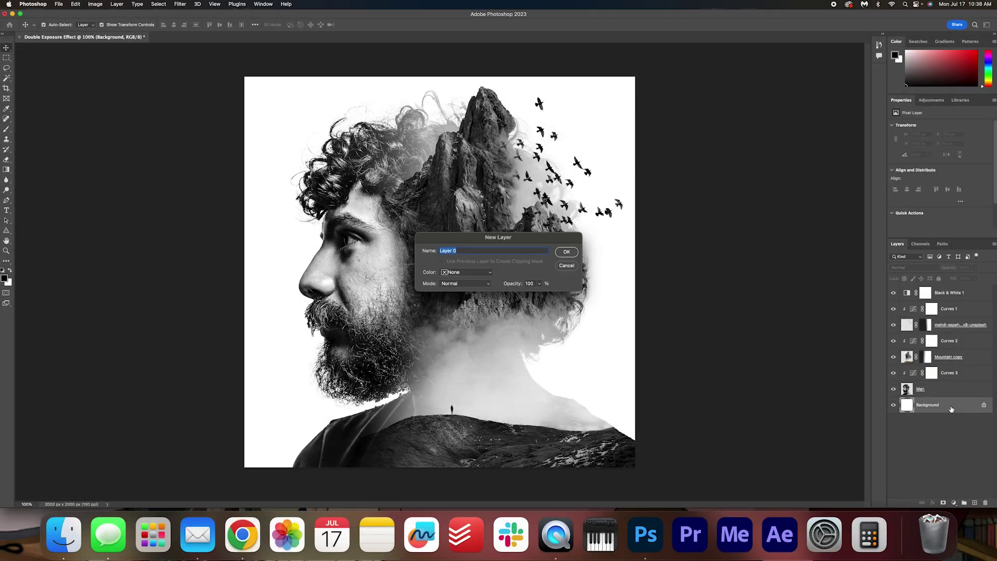
click(566, 252)
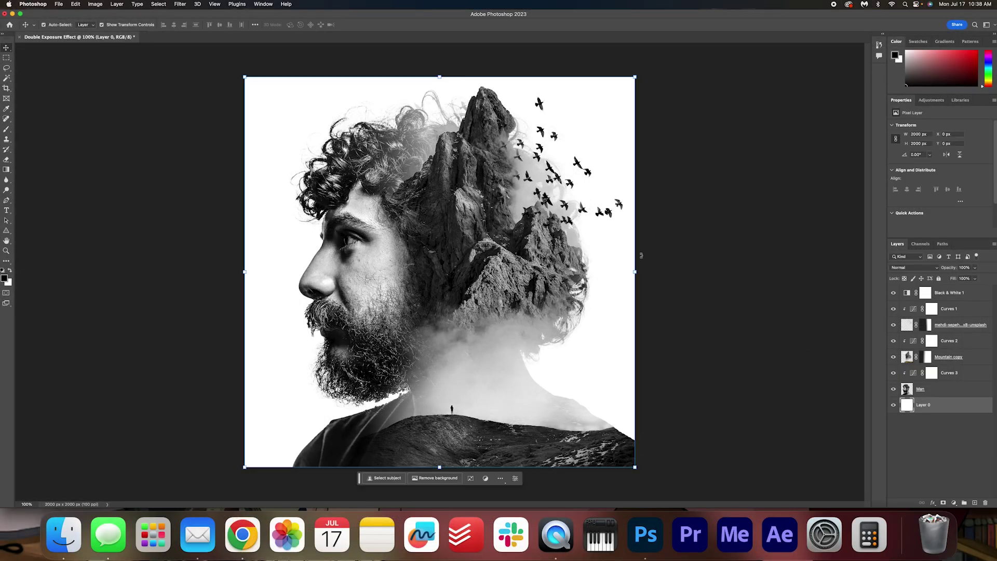
double_click(946, 406)
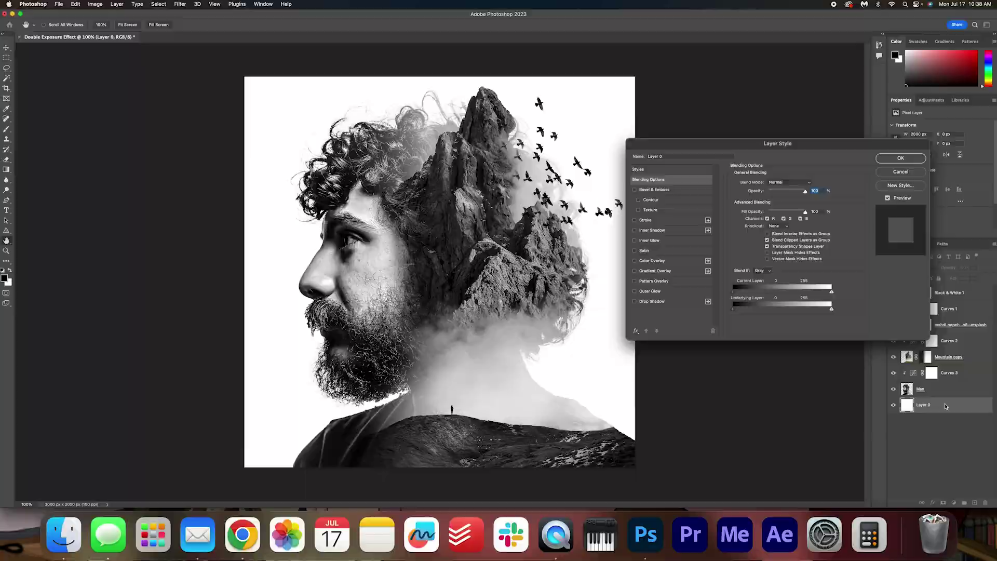
click(483, 280)
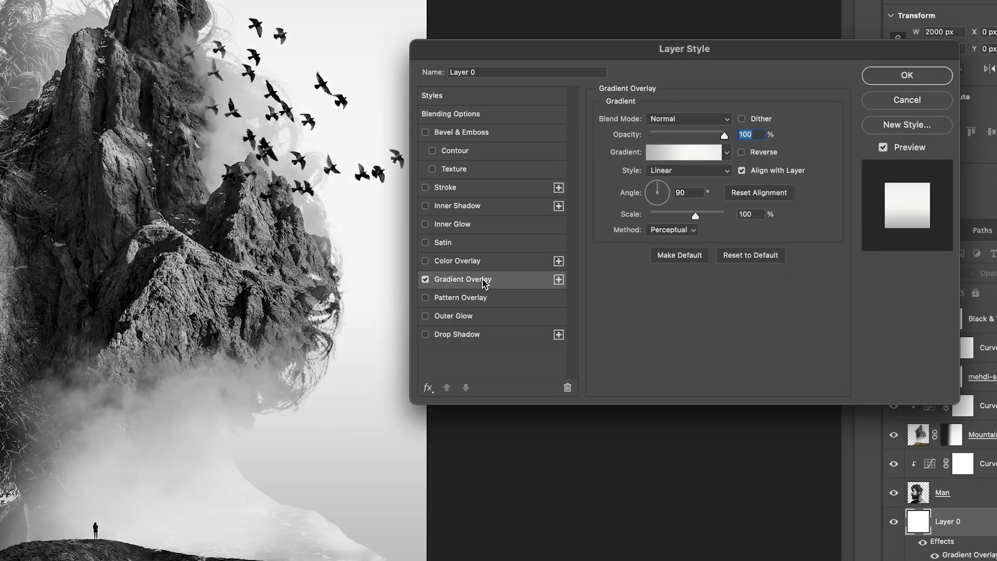
Step: Set the overlay's gradient to the Gray_03 preset from the Grays group
click(686, 153)
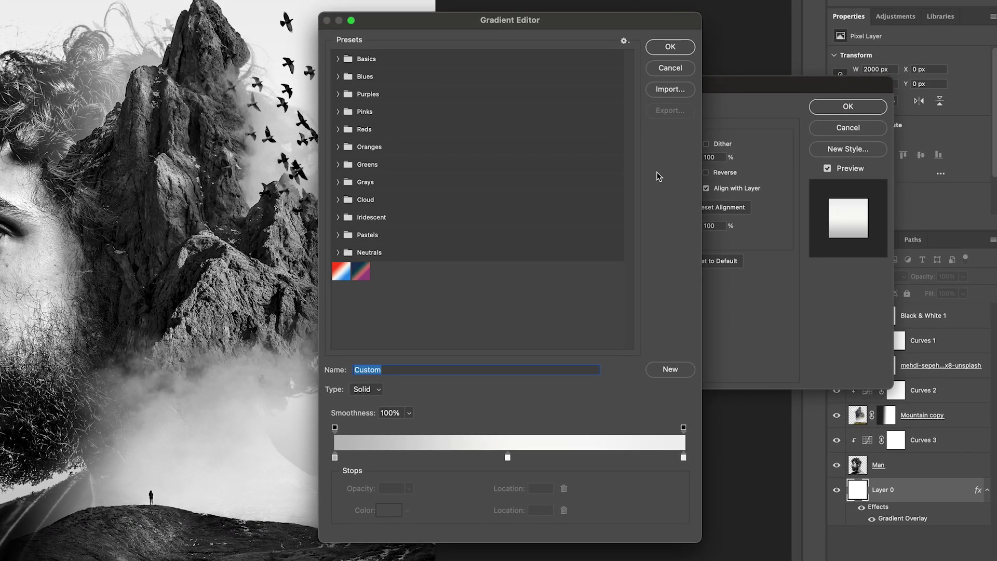
click(338, 182)
click(353, 203)
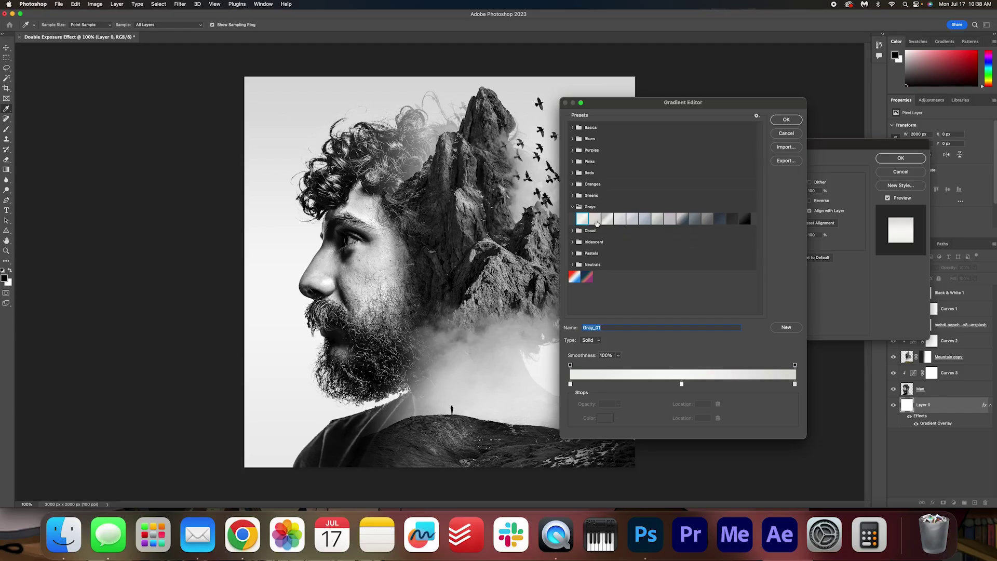
click(373, 202)
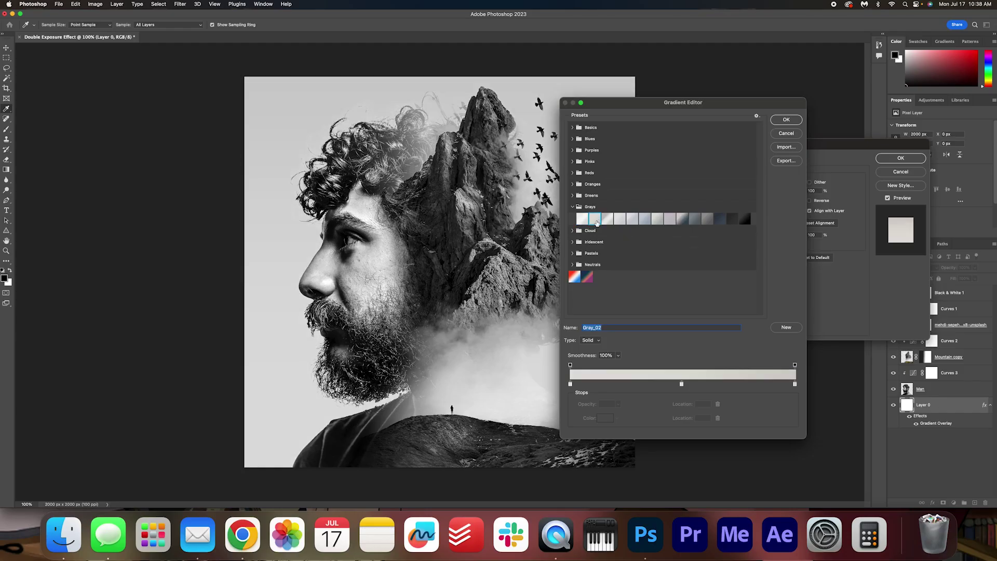
click(607, 219)
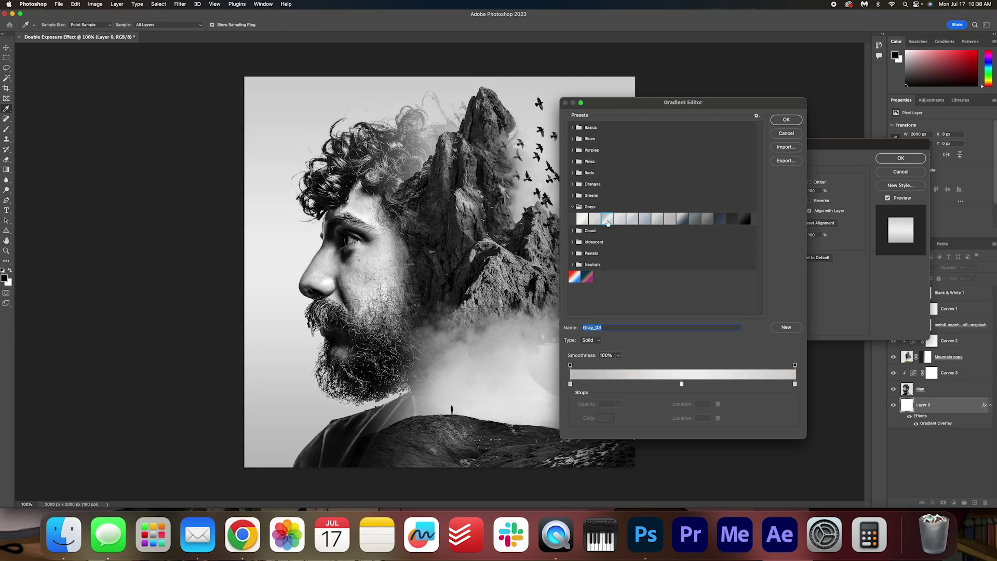
click(787, 119)
Step: Confirm the Layer Style dialog so Layer 0 keeps the Gray_03 gradient overlay
click(910, 159)
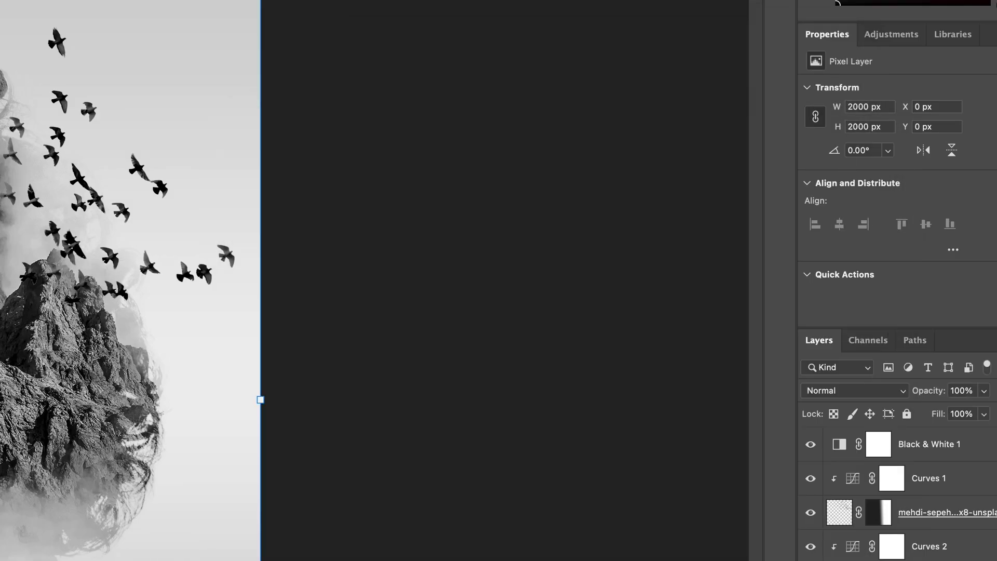